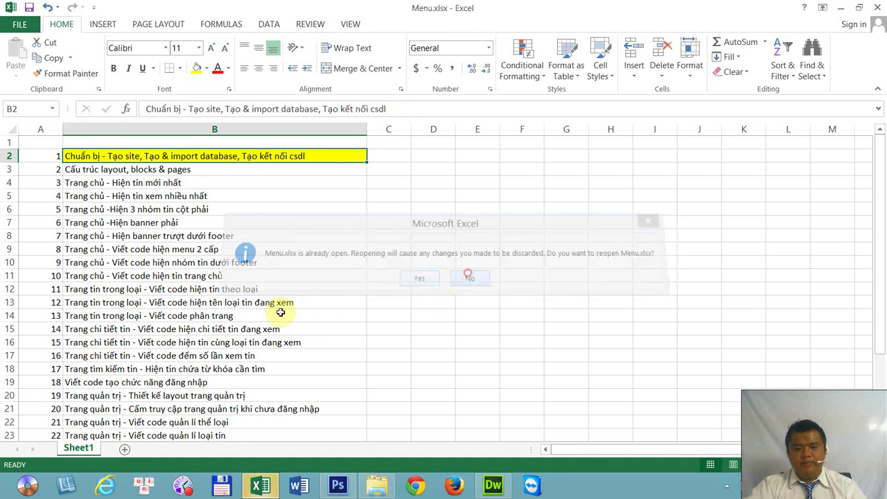
# - Review the lesson list in Menu.xlsx from the first to the thirtieth topic
pyautogui.click(153, 315)
pyautogui.scroll(-4, 153, 315)
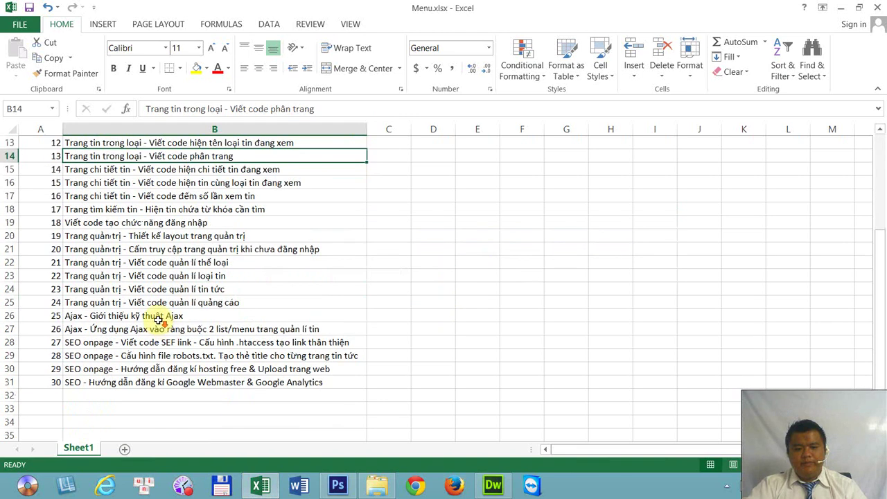
pyautogui.click(149, 382)
pyautogui.scroll(4, 186, 346)
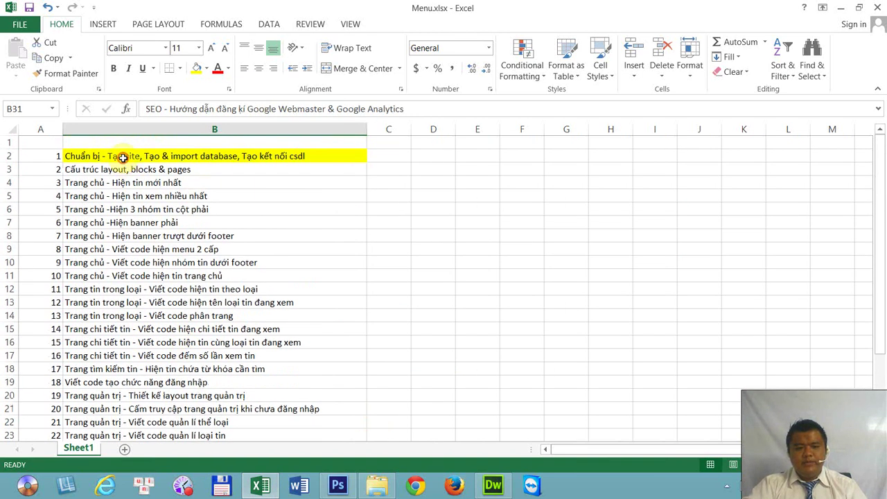
pyautogui.click(123, 158)
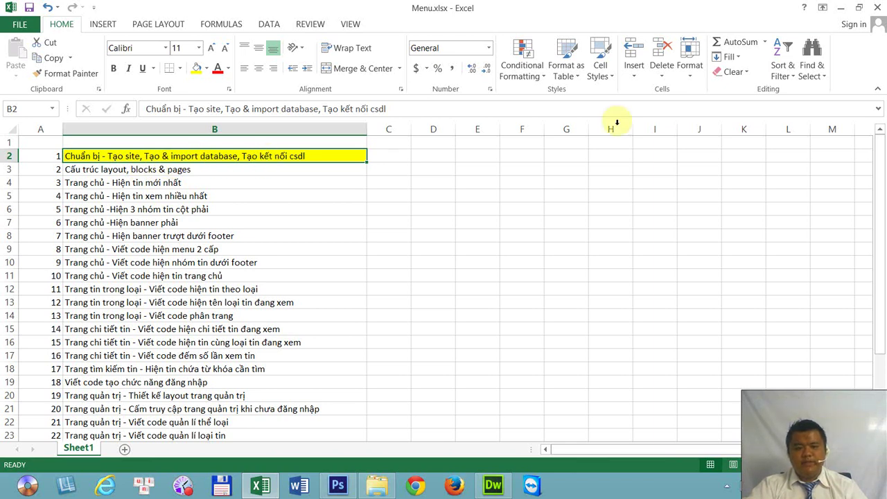
pyautogui.click(840, 7)
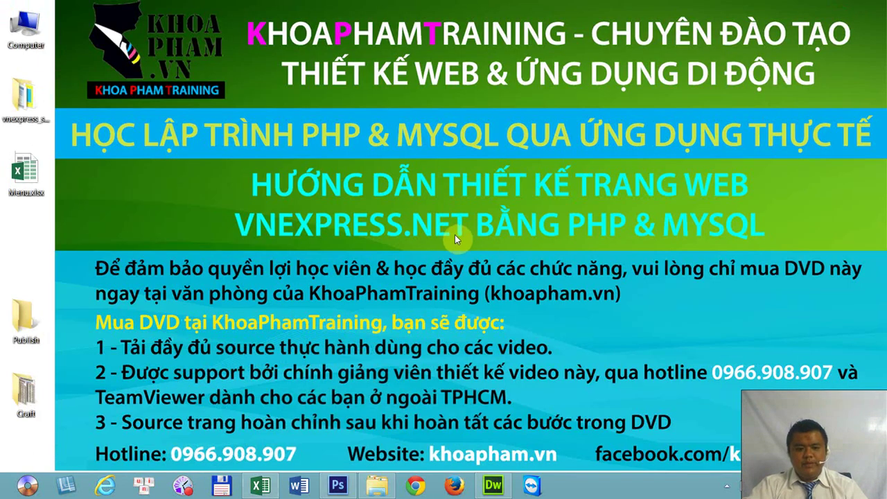
# - Copy the khoapham.vn folder from the vnexpress_source folder on the desktop
pyautogui.click(30, 104)
pyautogui.doubleClick(29, 100)
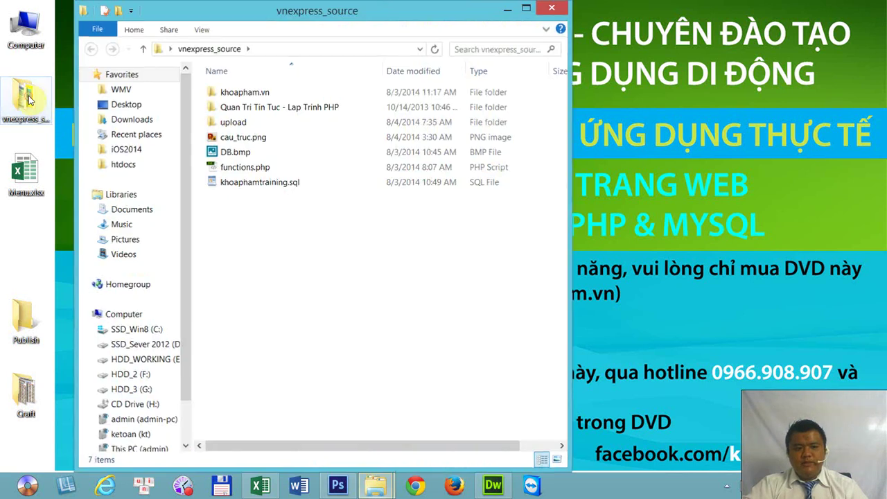
pyautogui.rightClick(253, 97)
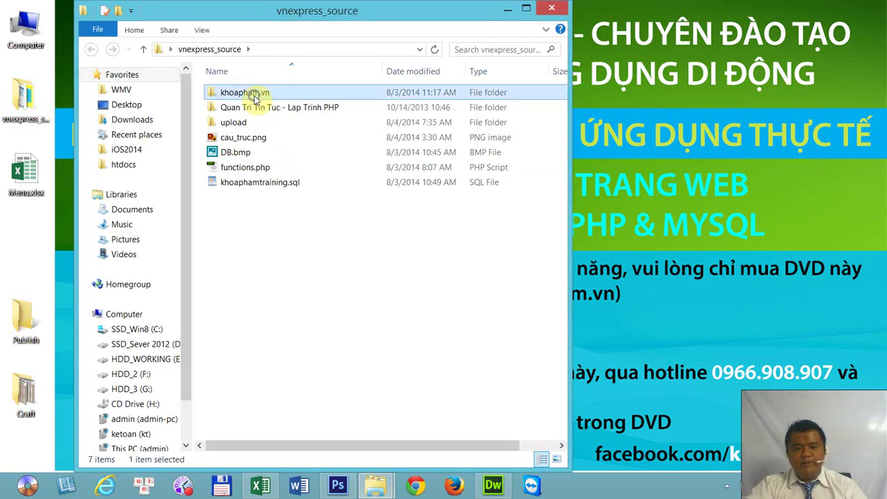
pyautogui.click(286, 298)
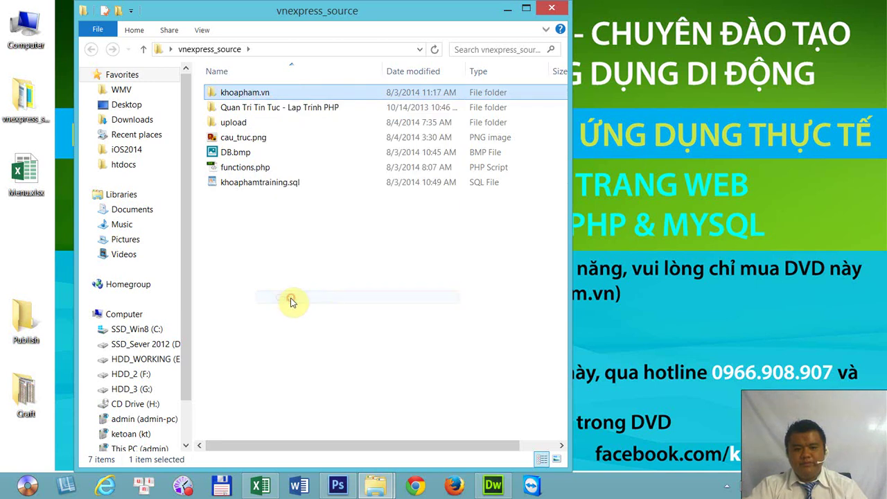
# - Paste the copied khoapham.vn folder into C:\xampp\htdocs
pyautogui.click(147, 332)
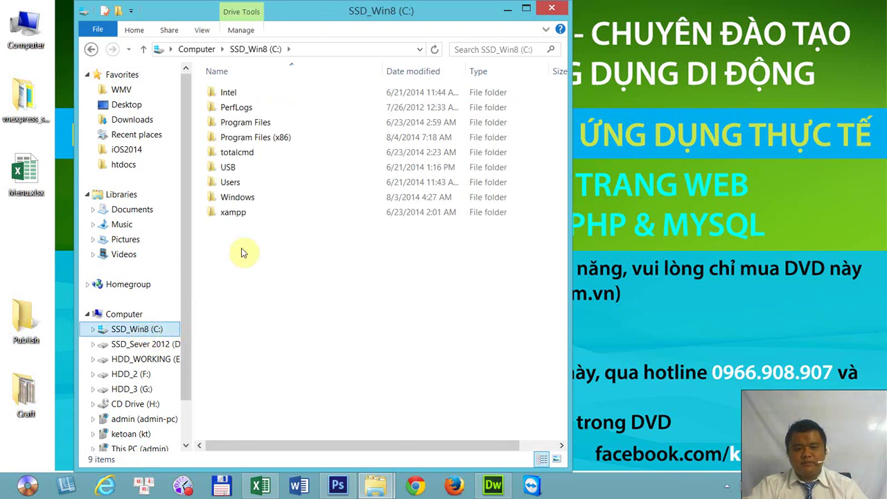
pyautogui.doubleClick(242, 220)
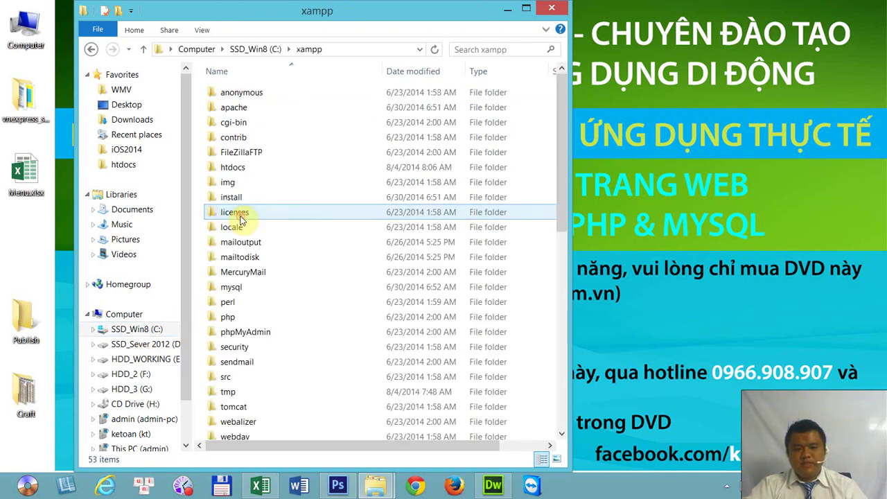
pyautogui.doubleClick(248, 170)
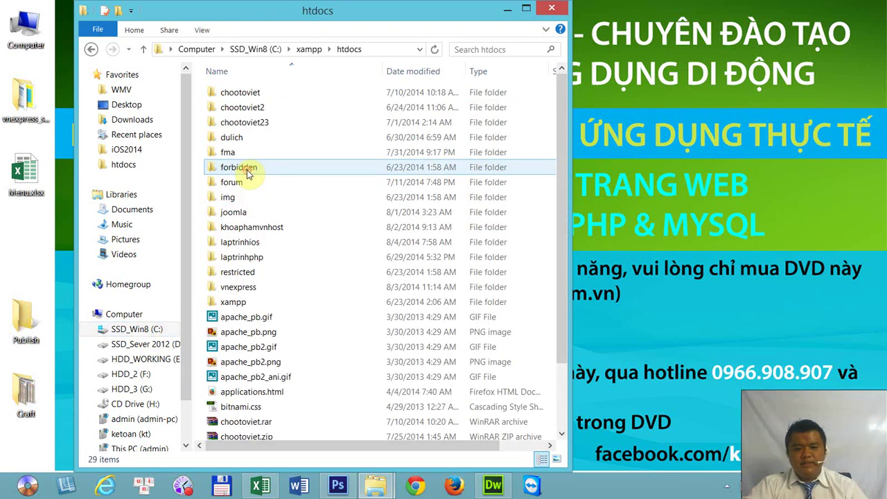
pyautogui.click(527, 10)
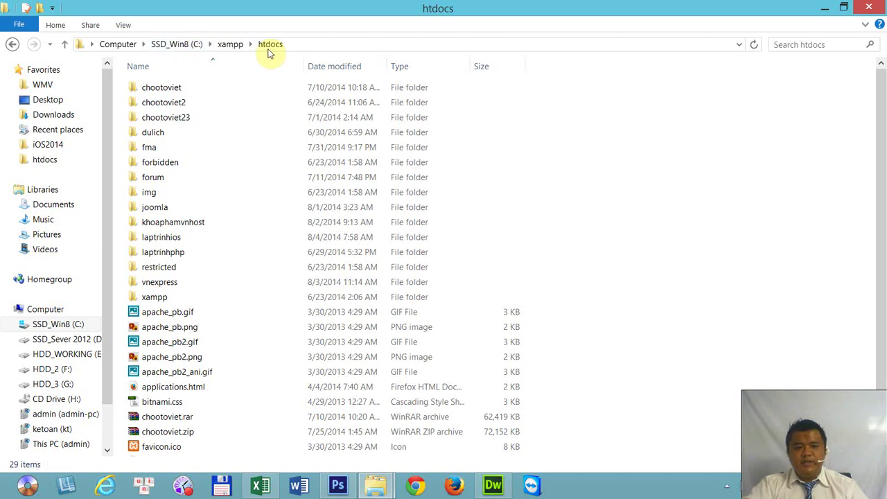
pyautogui.rightClick(650, 131)
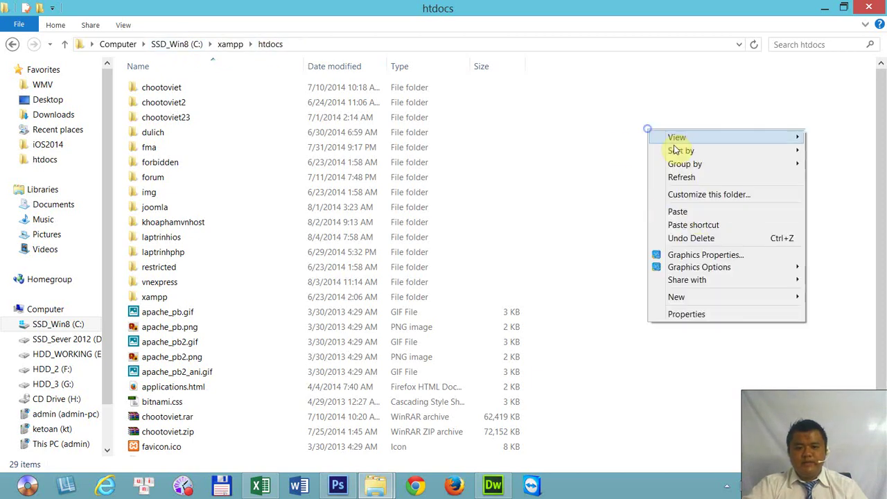
pyautogui.click(693, 212)
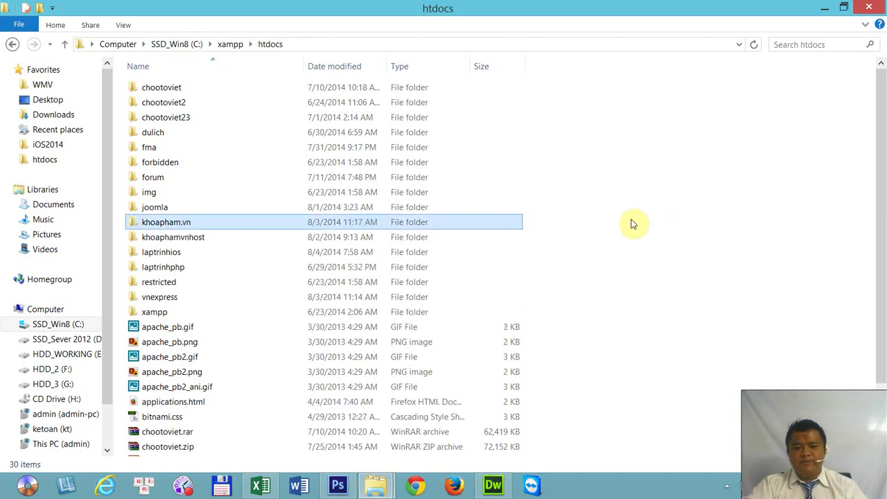
# - Examine the contents of the pasted khoapham.vn folder and its path
pyautogui.doubleClick(185, 224)
pyautogui.moveTo(377, 243); pyautogui.dragTo(157, 93)
pyautogui.click(264, 225)
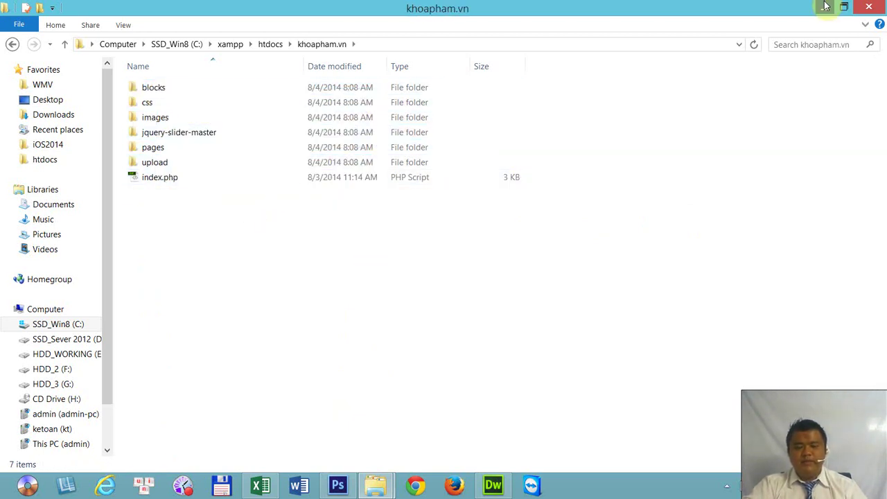
pyautogui.click(324, 46)
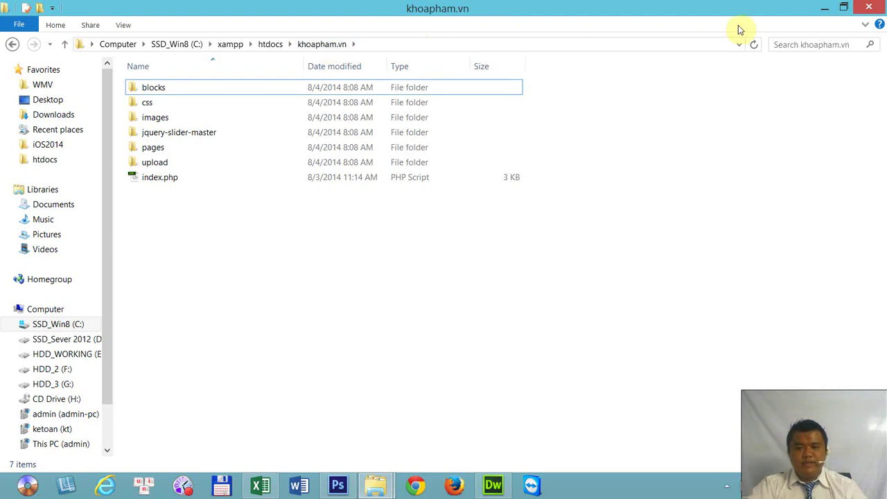
pyautogui.click(825, 9)
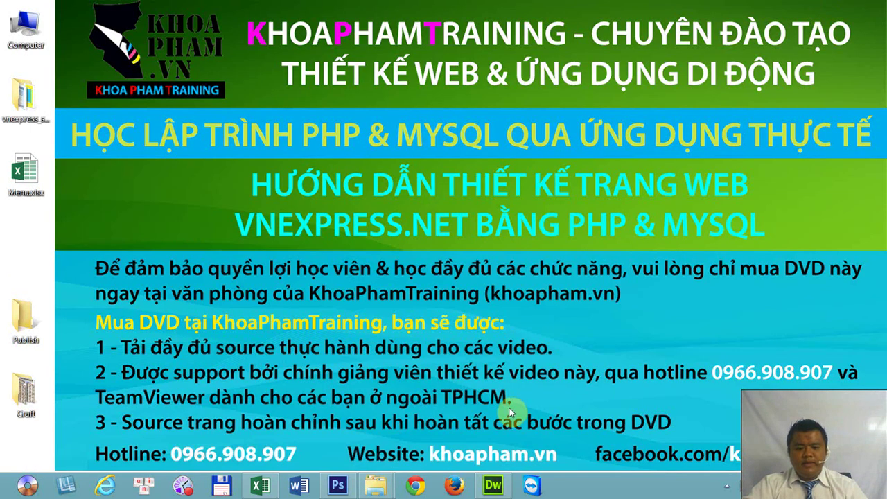
# - Switch to Dreamweaver and close all open documents
pyautogui.click(493, 485)
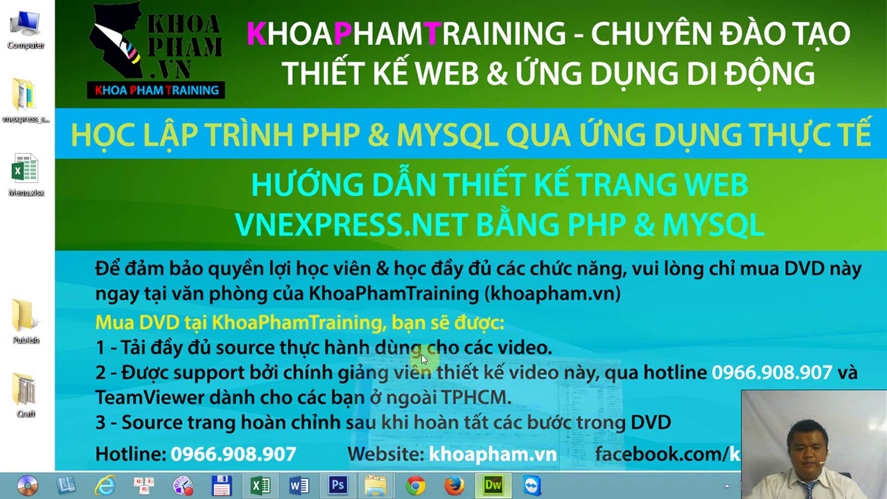
pyautogui.rightClick(194, 21)
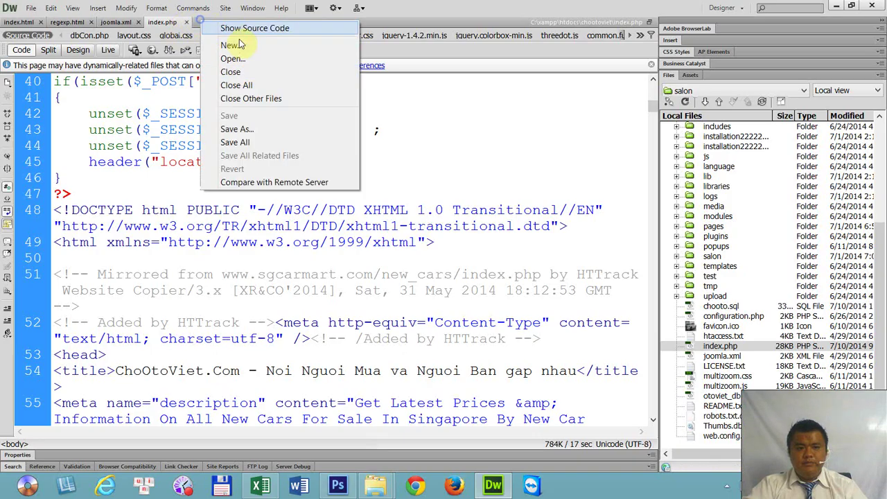
pyautogui.click(223, 83)
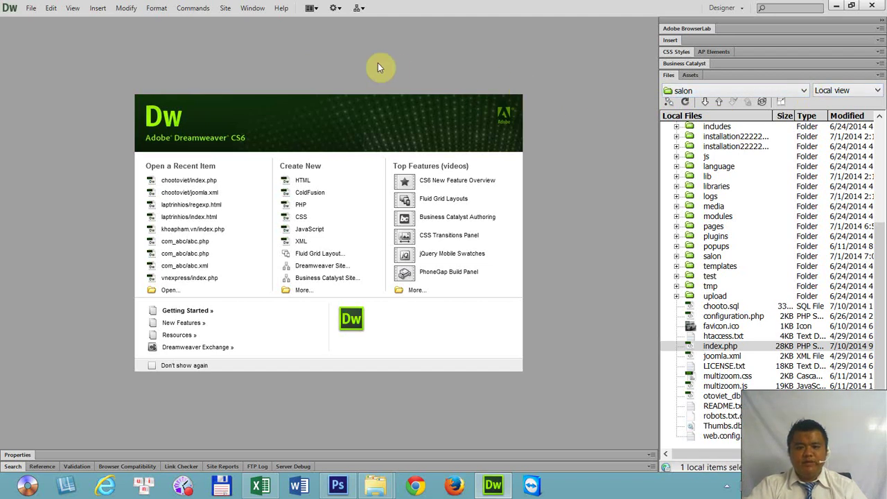
pyautogui.click(226, 10)
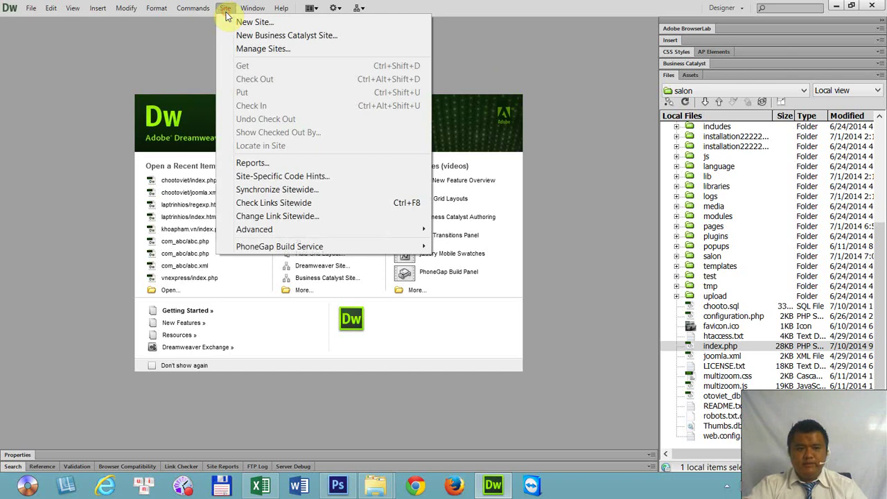
pyautogui.click(229, 25)
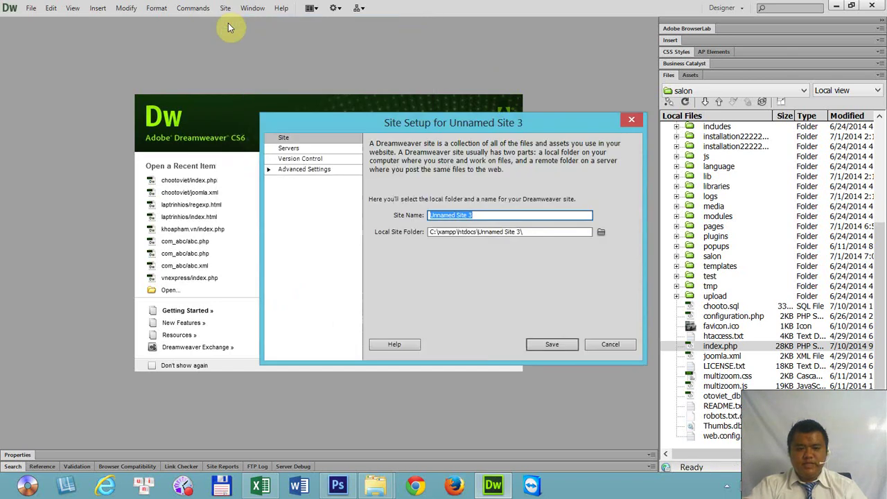
pyautogui.click(610, 344)
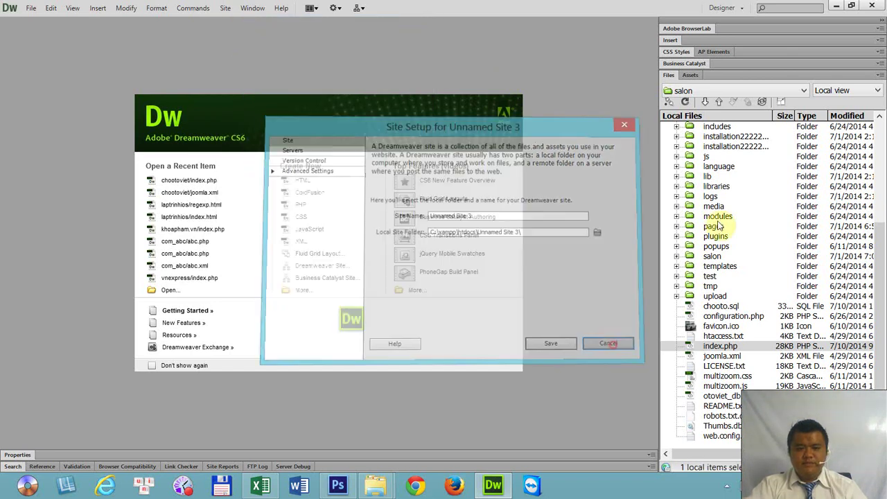
pyautogui.click(804, 91)
pyautogui.click(804, 91)
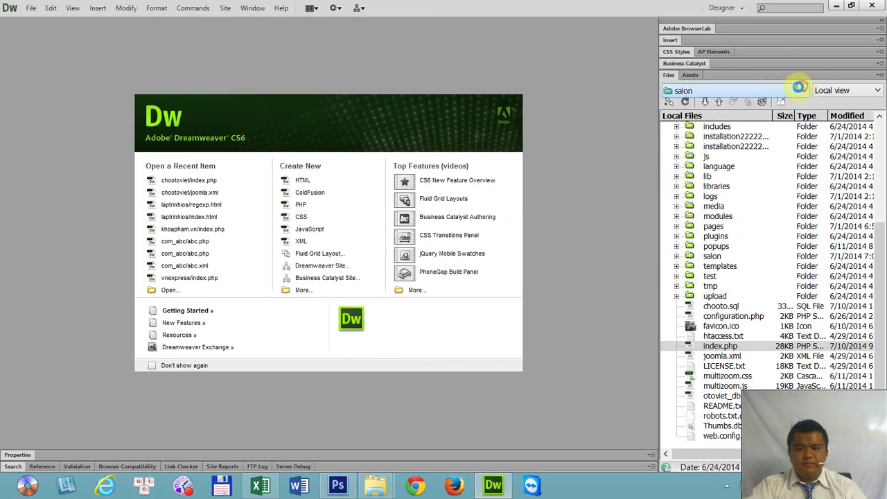
pyautogui.doubleClick(793, 86)
pyautogui.click(630, 124)
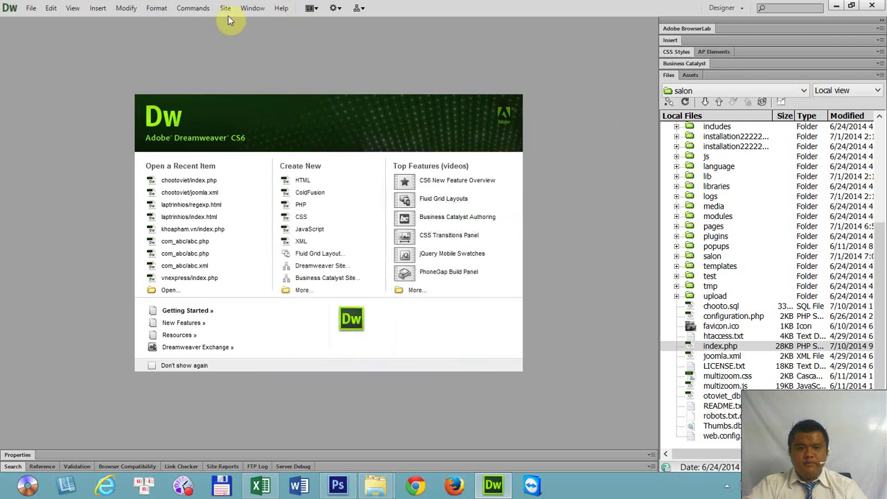
# - Start a new site definition with the site name khoapham.vn
pyautogui.click(226, 8)
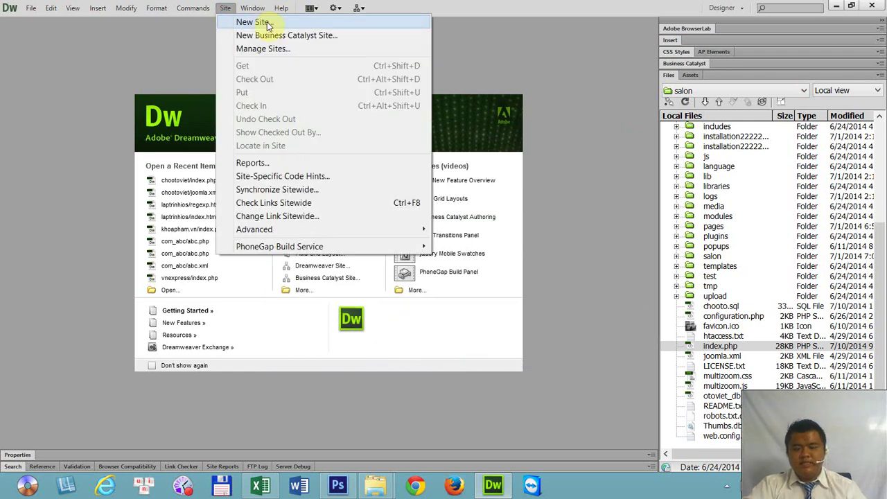
pyautogui.click(253, 22)
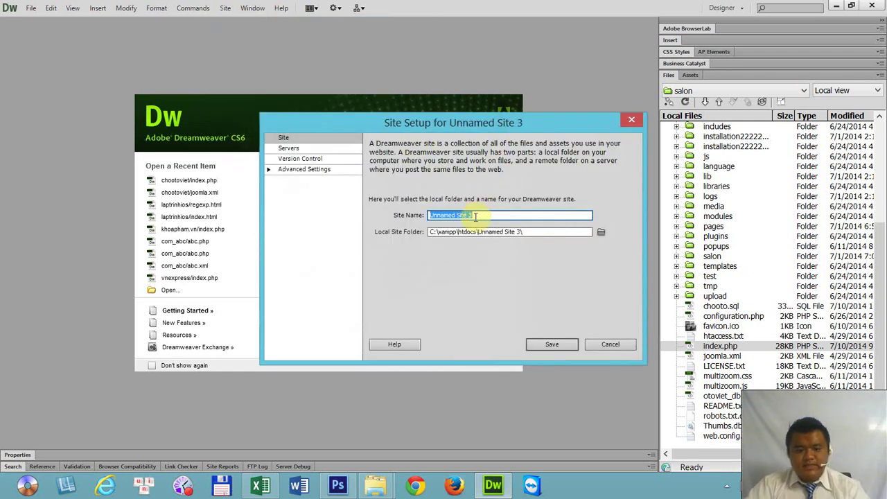
pyautogui.write('khoapham.vn')
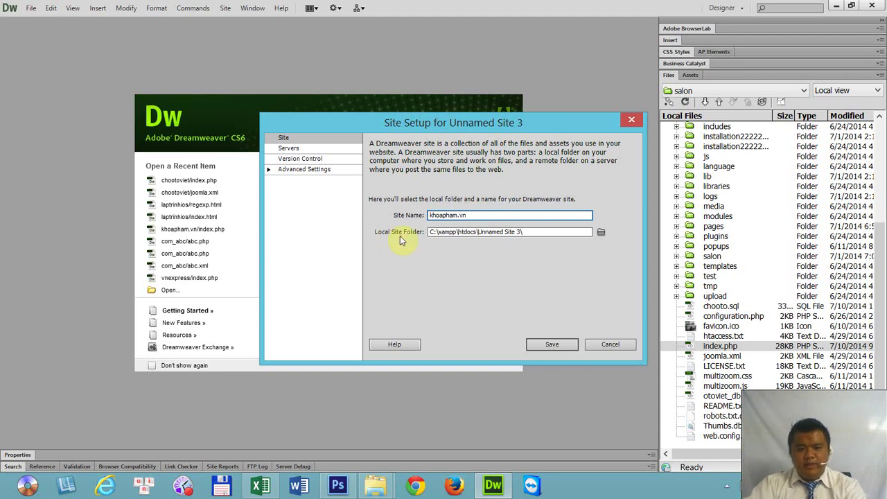
# - Set the local site folder to C:\xampp\htdocs\khoapham.vn
pyautogui.click(601, 235)
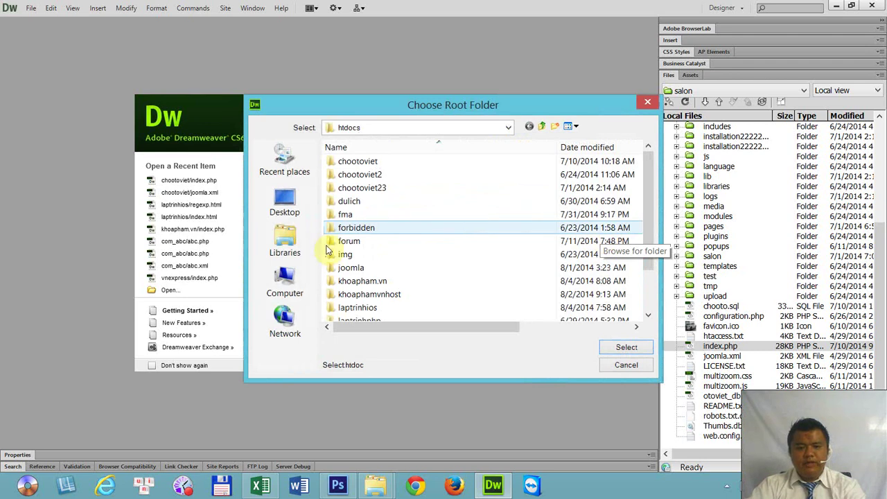
pyautogui.click(508, 128)
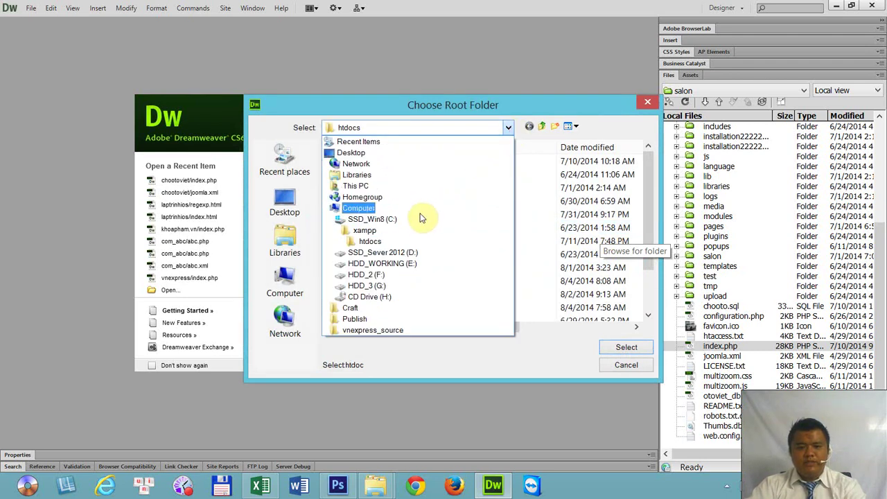
pyautogui.click(419, 220)
pyautogui.doubleClick(359, 265)
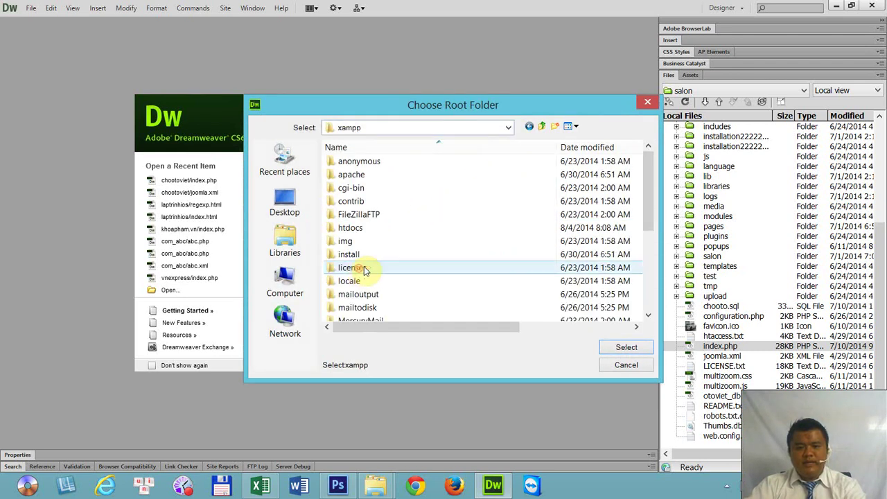
pyautogui.doubleClick(360, 230)
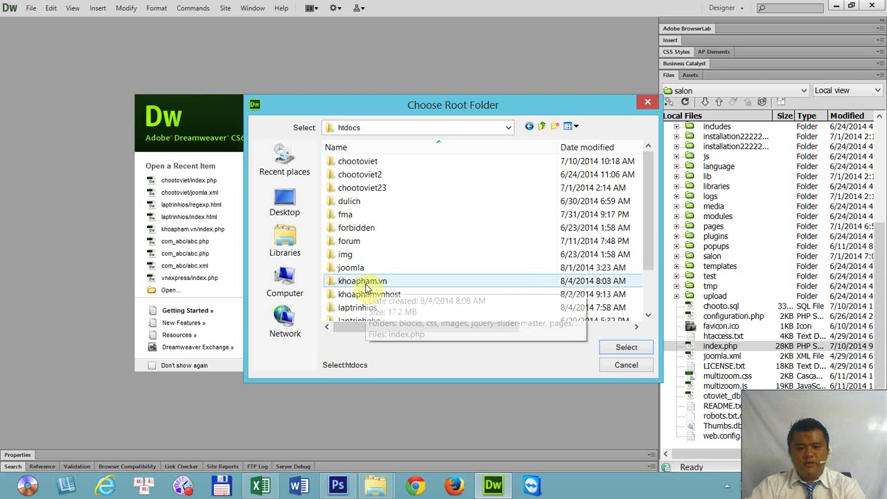
pyautogui.click(345, 283)
pyautogui.doubleClick(332, 285)
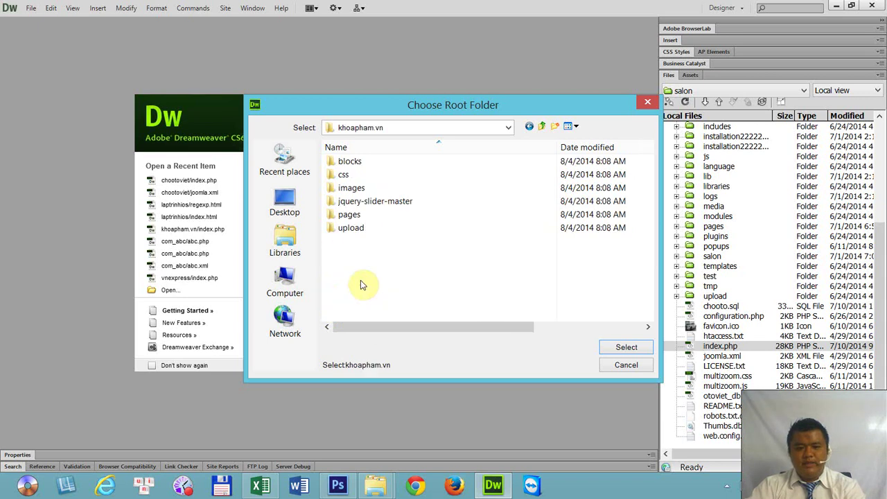
pyautogui.click(613, 351)
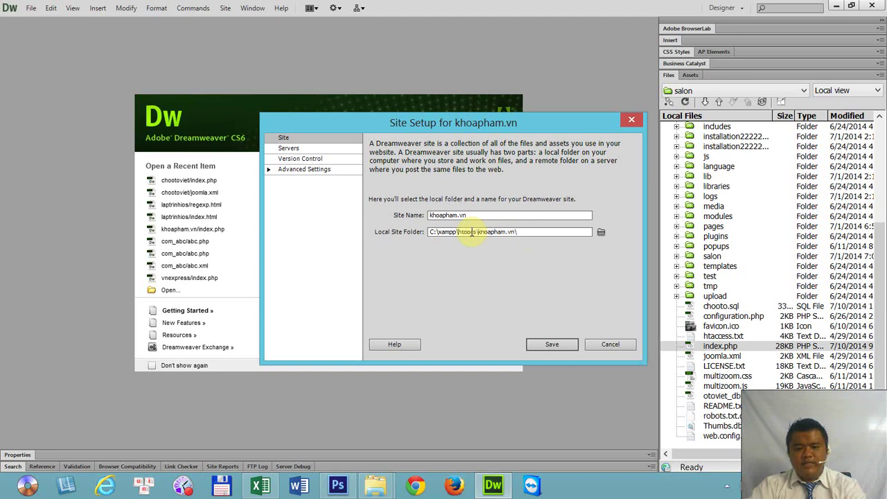
# - Add a server named localhost to the site and set it to connect using Local/Network
pyautogui.click(287, 149)
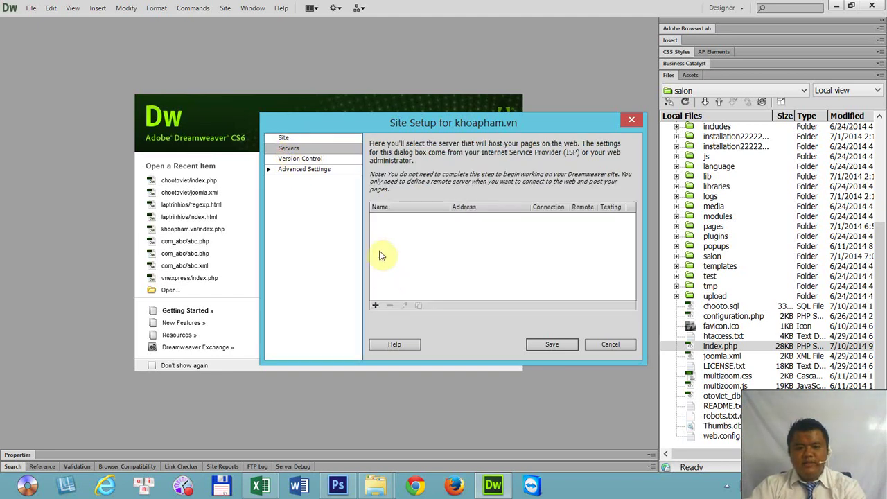
pyautogui.click(376, 306)
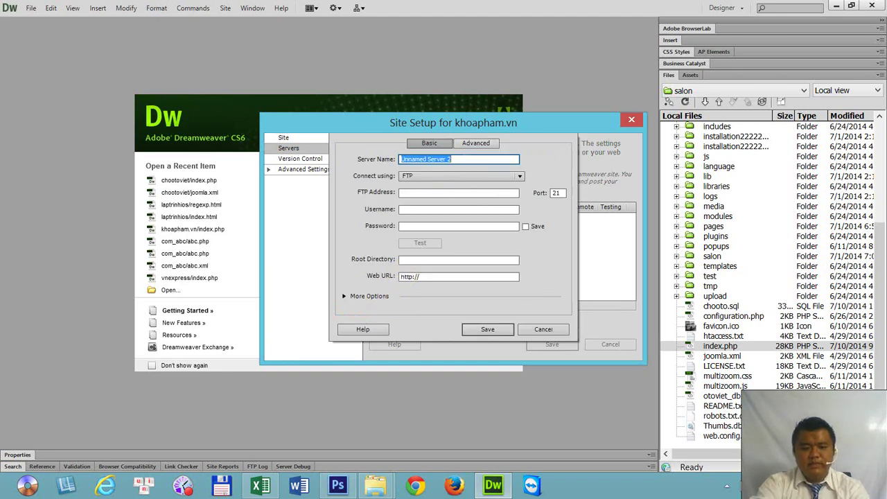
pyautogui.write('localhost')
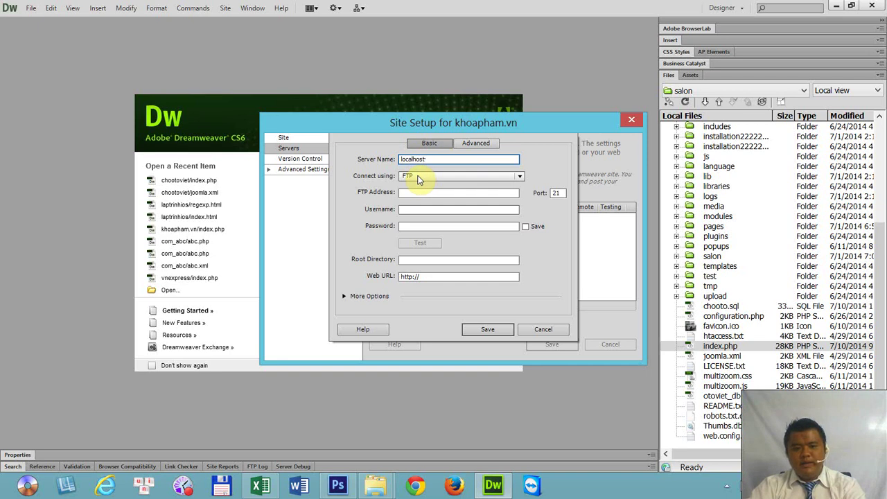
pyautogui.click(418, 179)
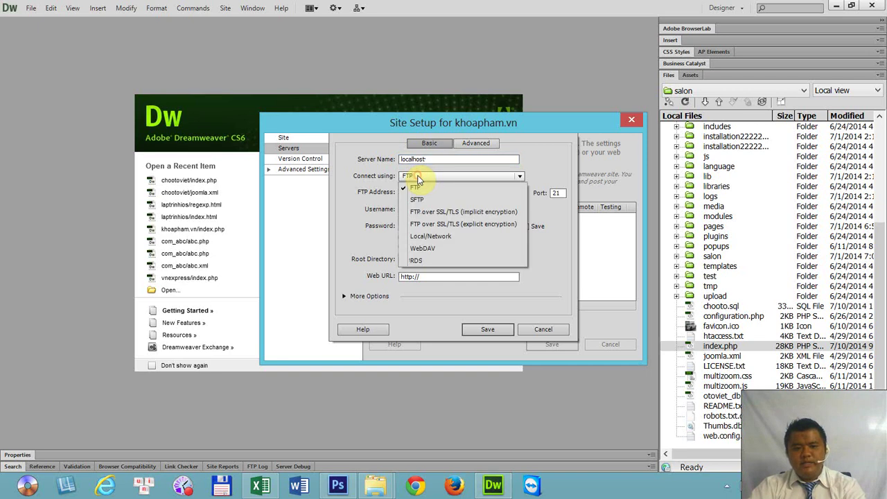
pyautogui.click(440, 236)
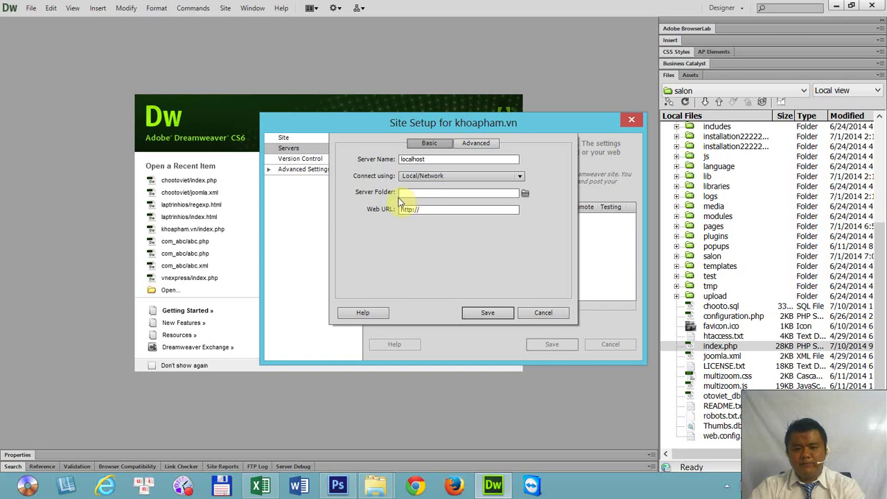
pyautogui.click(526, 194)
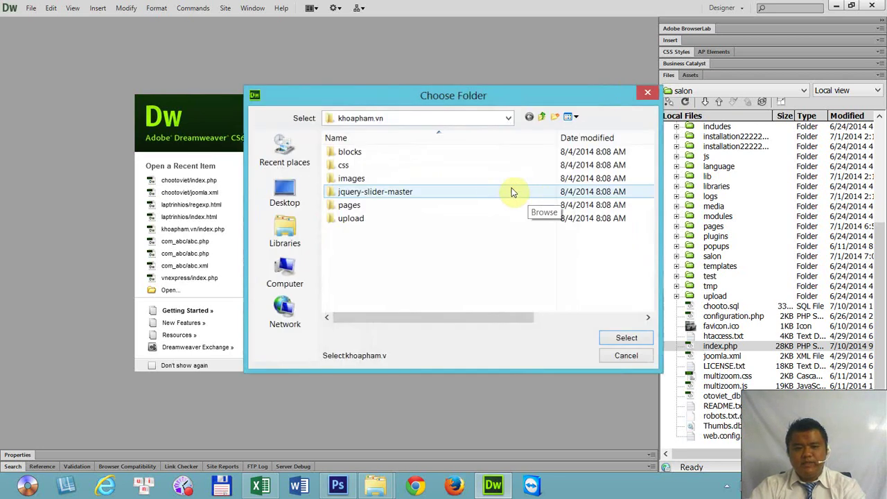
pyautogui.click(627, 338)
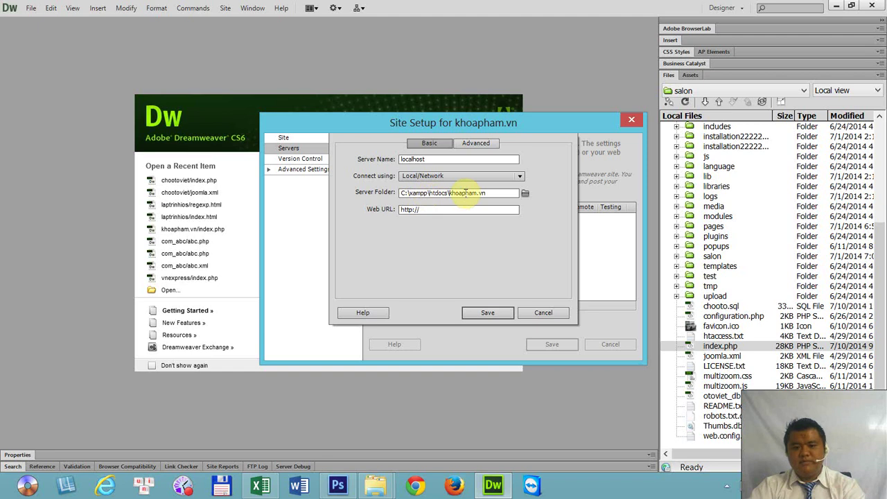
pyautogui.click(445, 210)
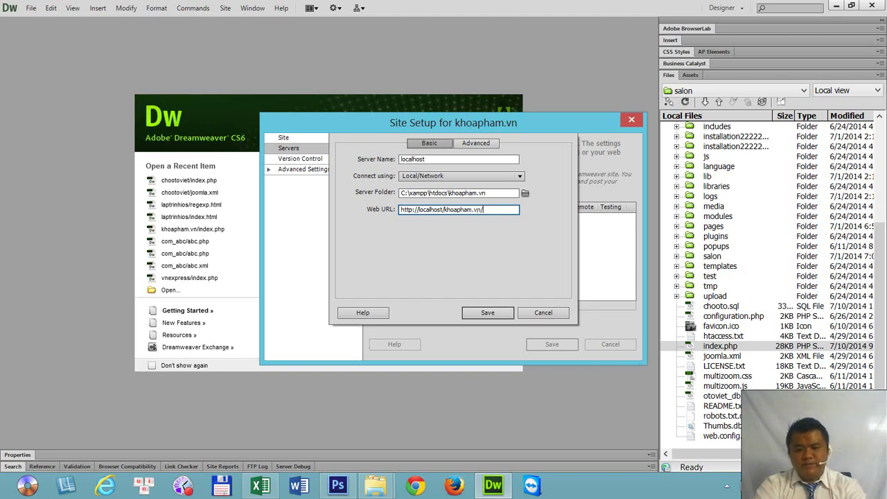
# - Examine the host and folder parts of the Web URL entered for the localhost server
pyautogui.click(477, 209)
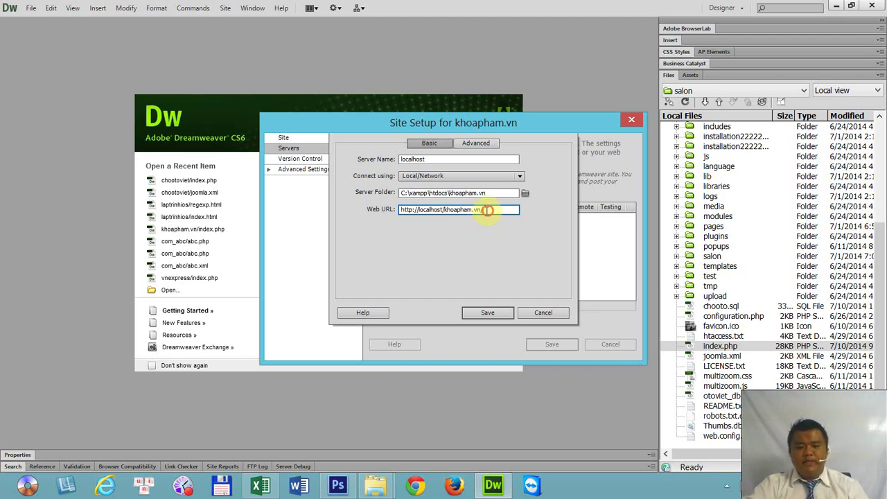
pyautogui.moveTo(487, 210); pyautogui.dragTo(360, 216)
pyautogui.click(444, 223)
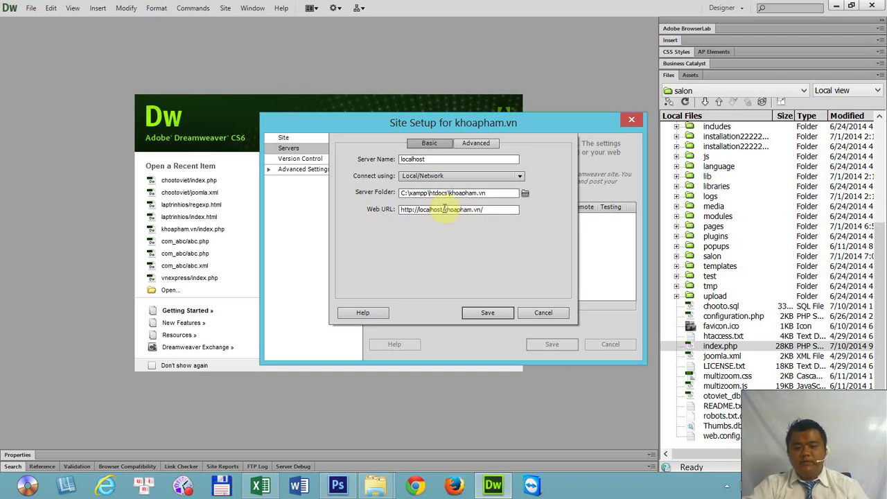
pyautogui.doubleClick(431, 210)
pyautogui.click(464, 222)
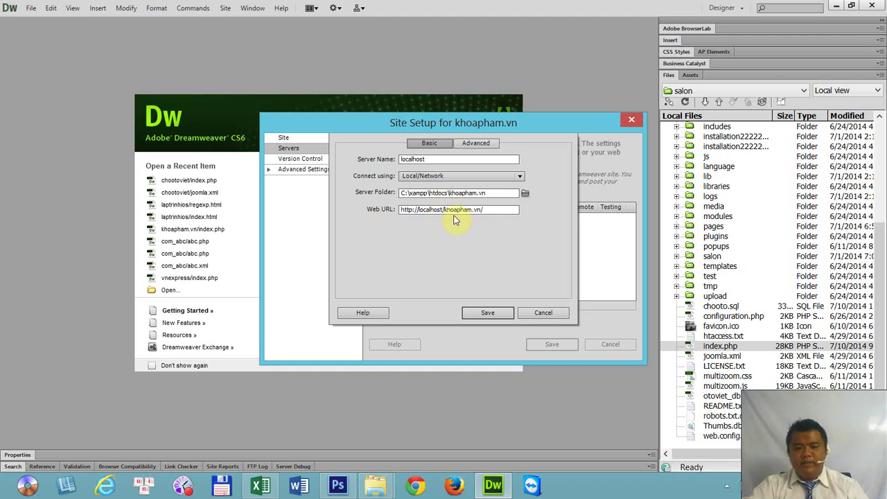
pyautogui.doubleClick(450, 210)
pyautogui.click(466, 234)
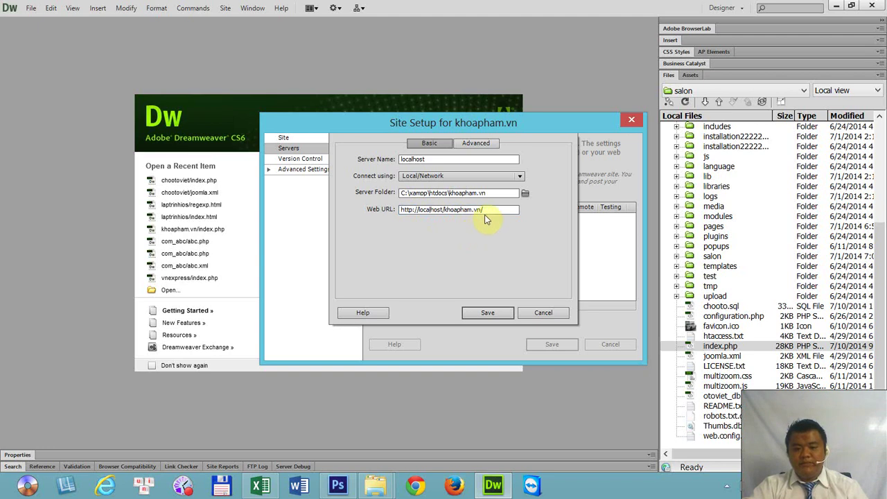
pyautogui.doubleClick(430, 212)
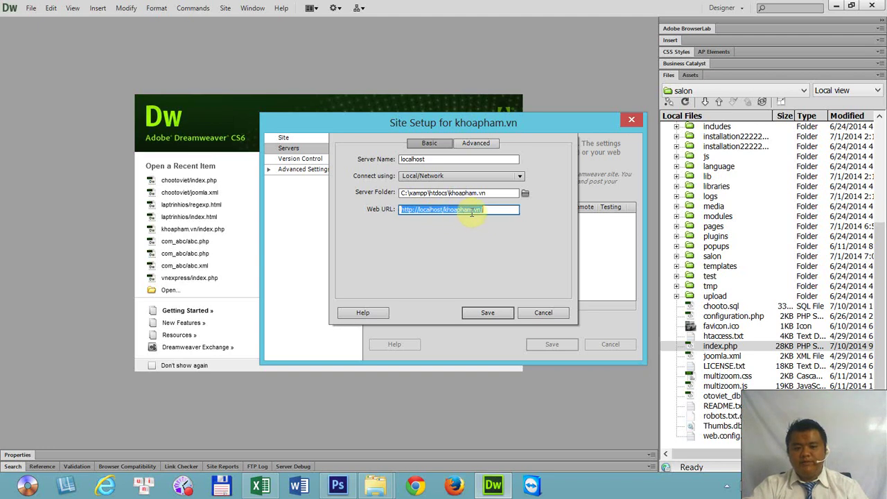
pyautogui.click(495, 212)
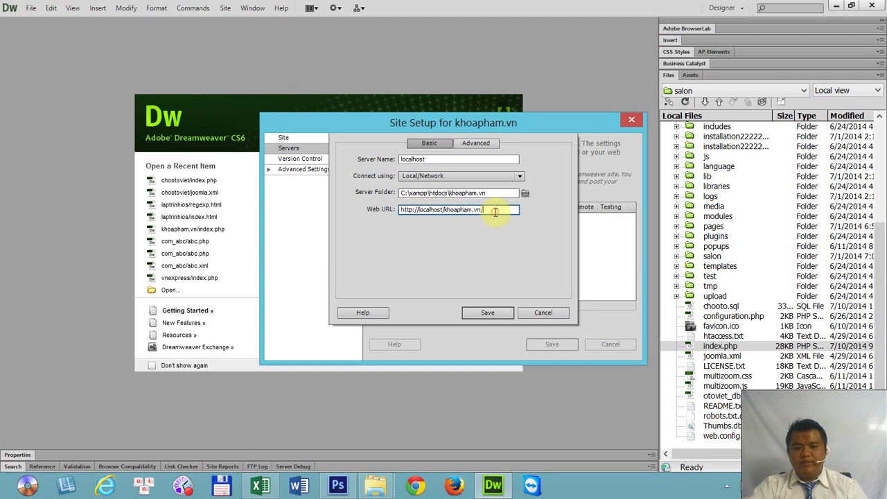
# - Save the localhost server, enable it as the testing server as well, and save the site definition
pyautogui.click(488, 314)
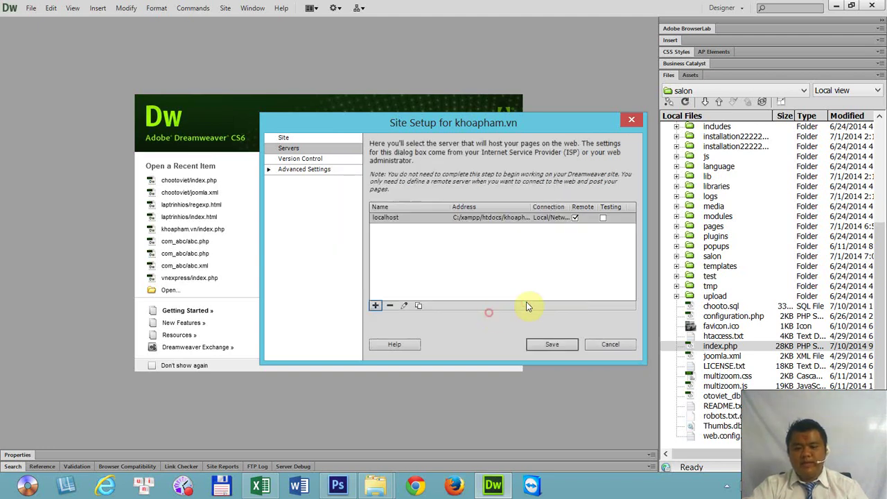
pyautogui.click(603, 219)
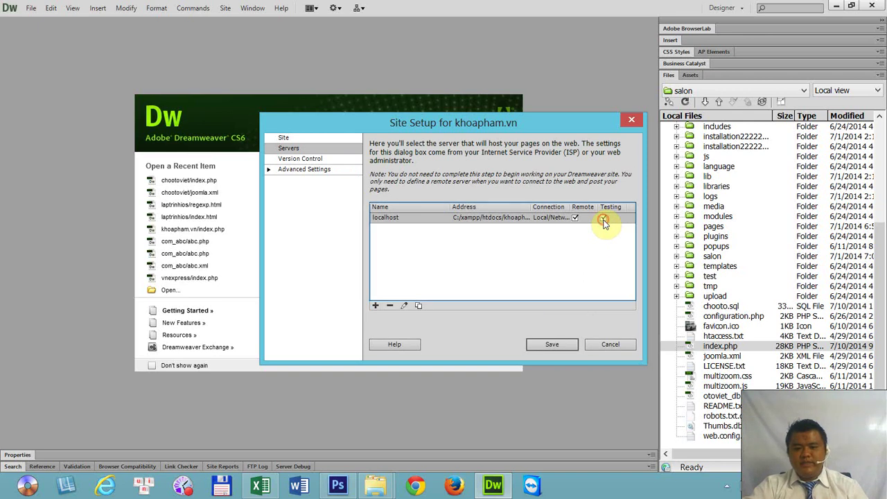
pyautogui.click(552, 344)
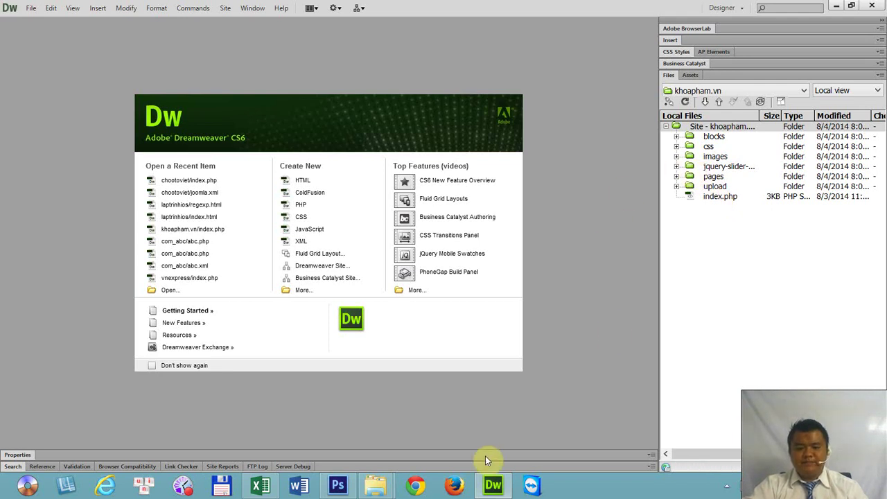
# - Open the site's index.php and review its page layout in Design view, returning to the source code
pyautogui.click(696, 284)
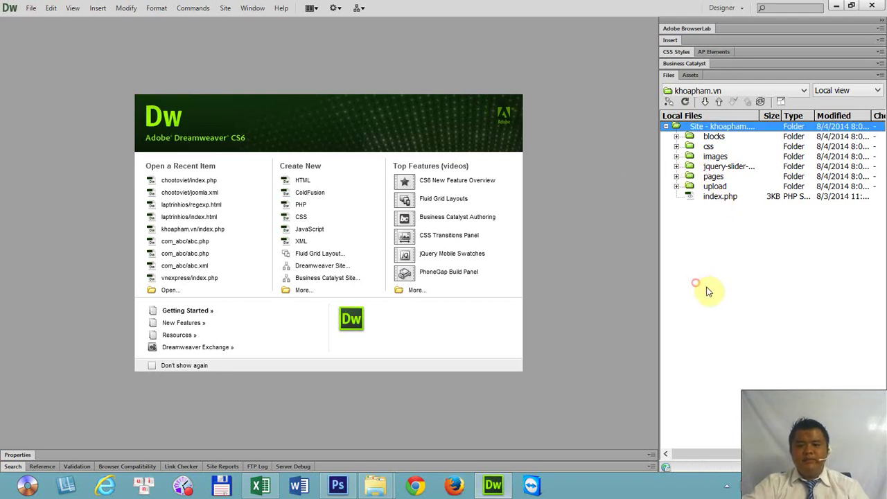
pyautogui.doubleClick(712, 199)
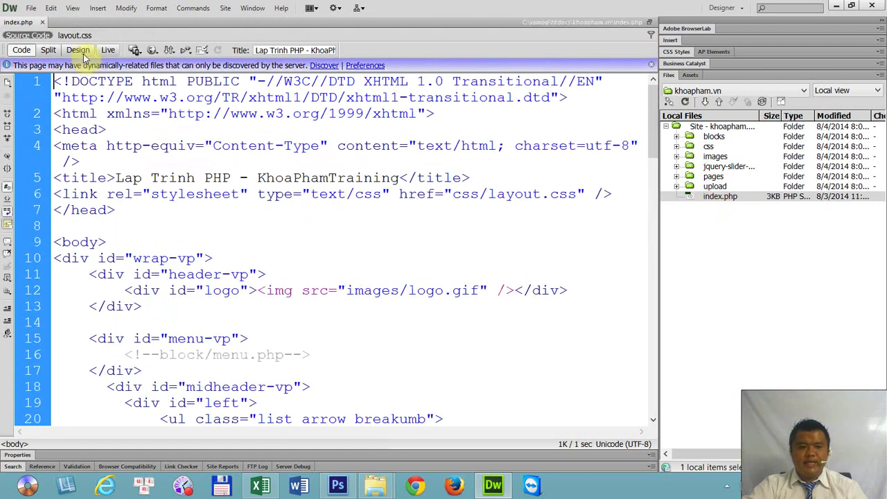
pyautogui.click(77, 50)
pyautogui.moveTo(654, 102)
pyautogui.mouseDown()
pyautogui.moveTo(647, 210)
pyautogui.moveTo(670, 289)
pyautogui.moveTo(653, 86)
pyautogui.moveTo(679, 289)
pyautogui.moveTo(678, 386)
pyautogui.moveTo(659, 87)
pyautogui.mouseUp()
pyautogui.click(21, 49)
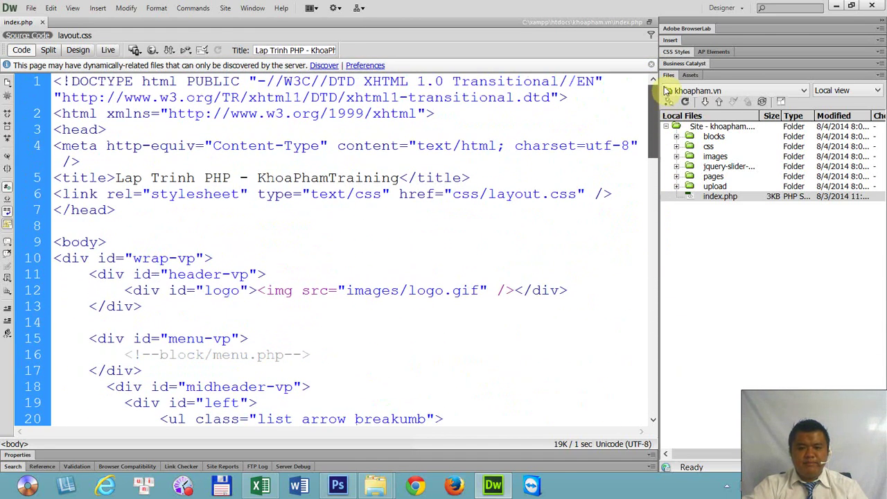
pyautogui.click(78, 50)
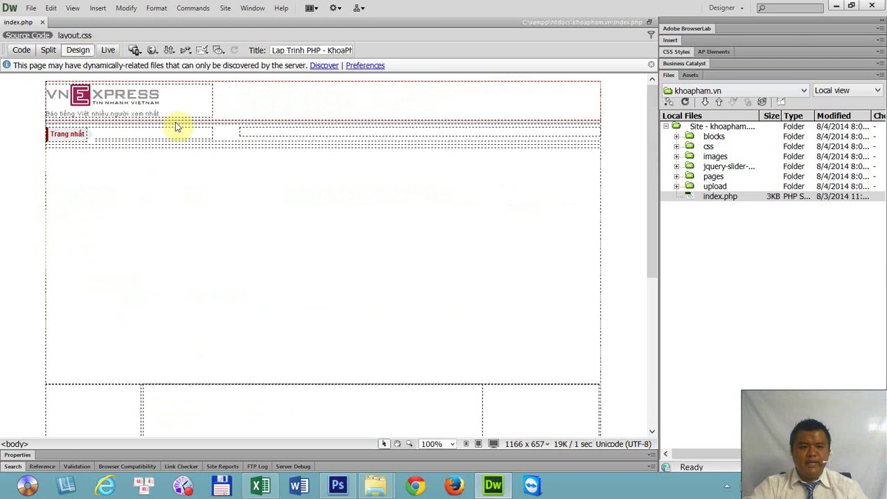
pyautogui.click(154, 104)
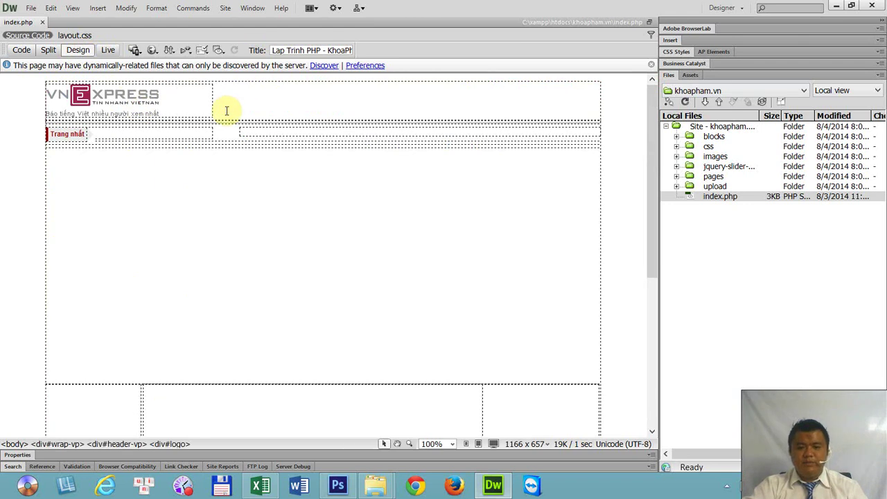
pyautogui.click(269, 129)
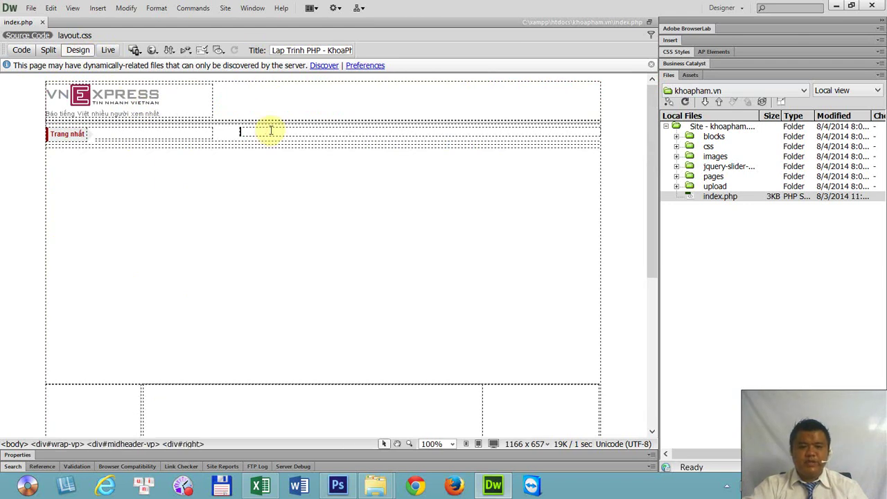
pyautogui.click(21, 50)
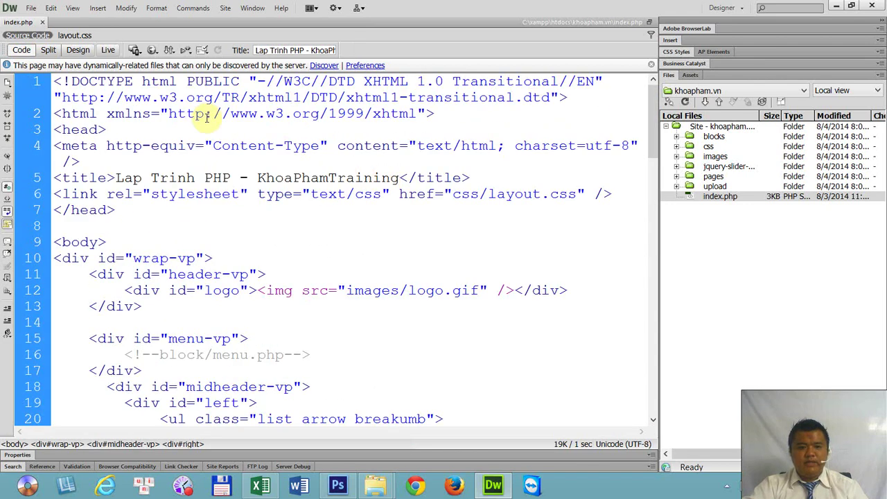
# - Create a new folder named lib in the root of the khoapham.vn site
pyautogui.click(728, 129)
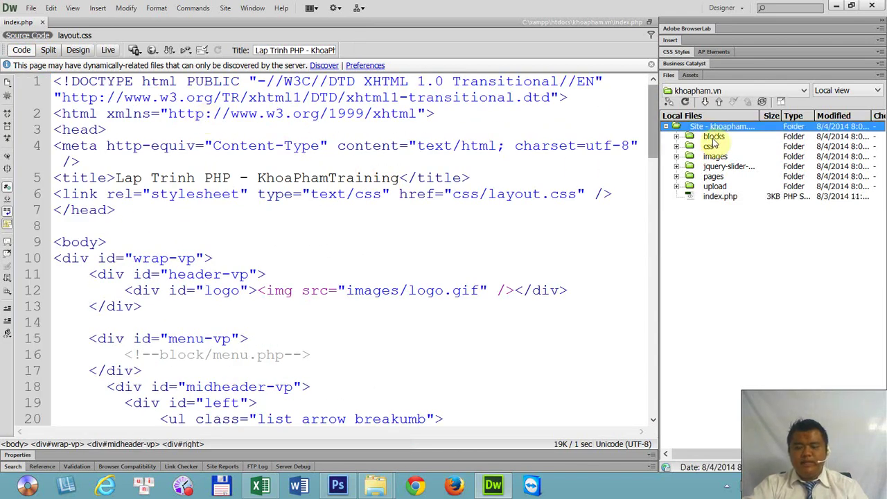
pyautogui.rightClick(734, 130)
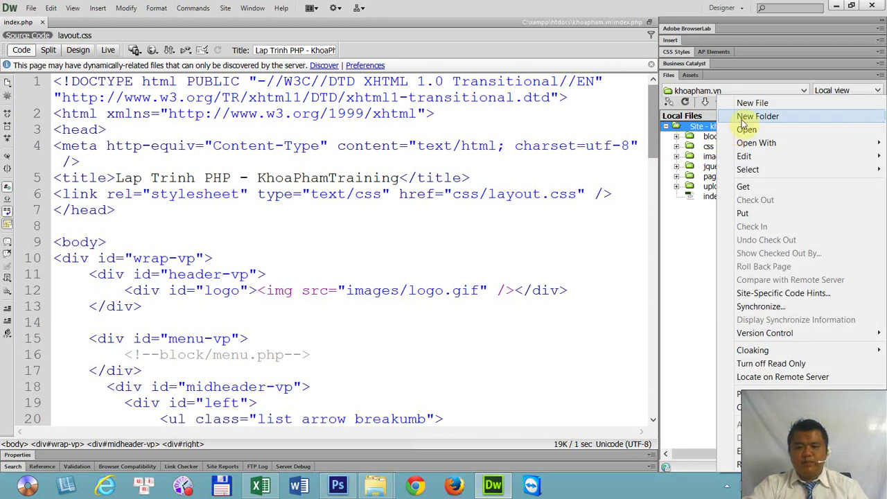
pyautogui.click(717, 129)
pyautogui.rightClick(719, 129)
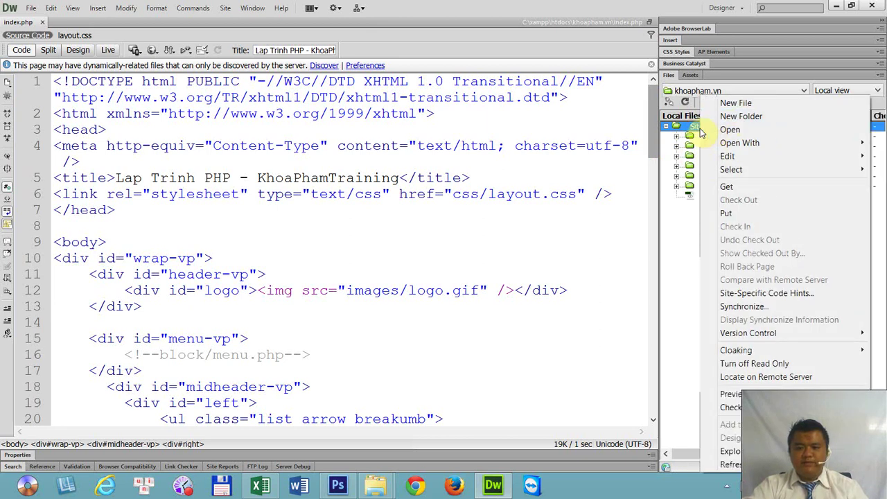
pyautogui.click(739, 116)
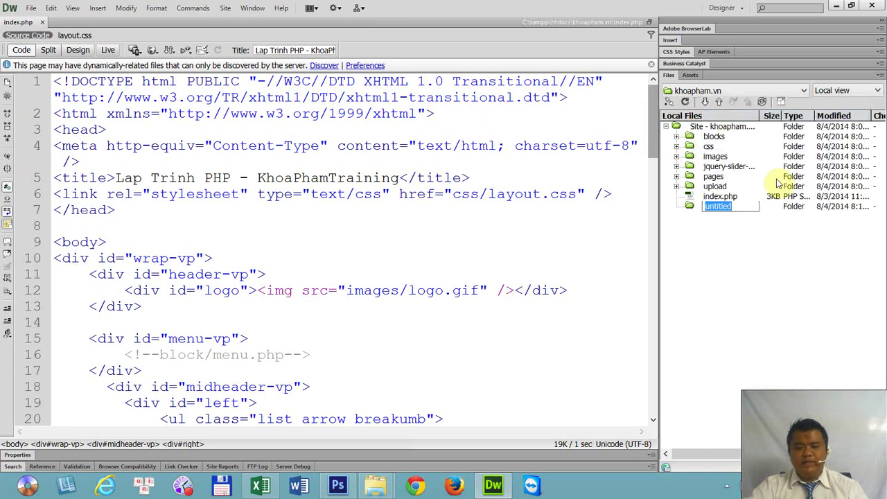
pyautogui.write('lib')
pyautogui.press('Return')
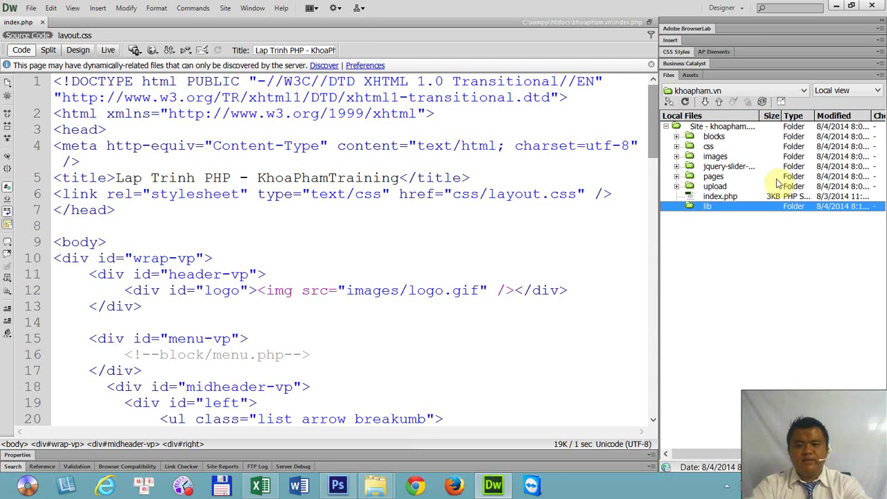
# - Create a new file named dbCon.php in the lib folder and open it for editing
pyautogui.rightClick(704, 209)
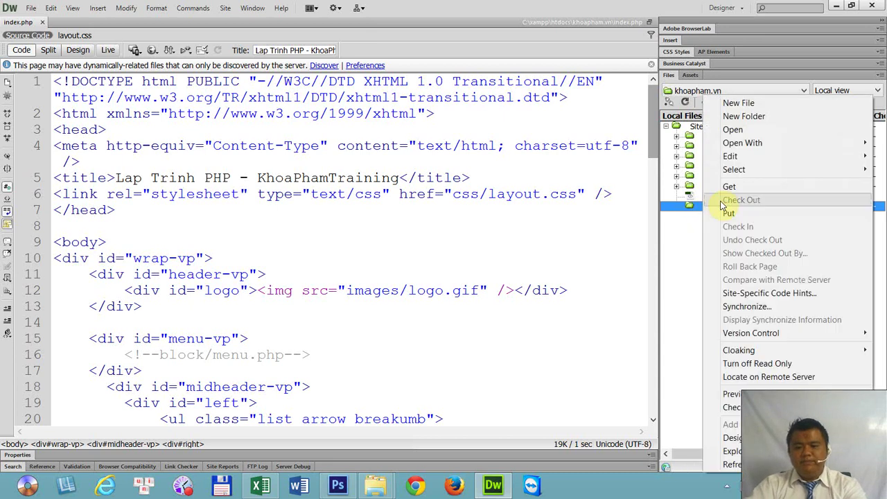
pyautogui.click(740, 103)
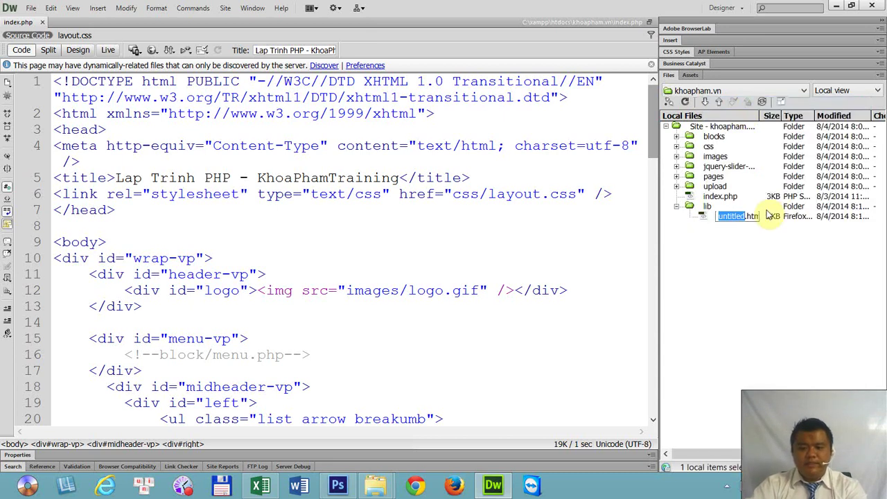
pyautogui.press('BackSpace')
pyautogui.write('d')
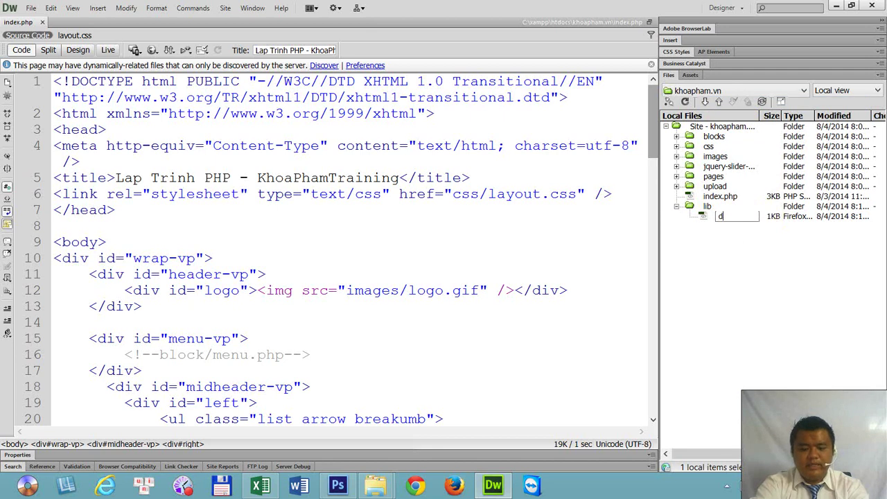
pyautogui.write('bCon.p')
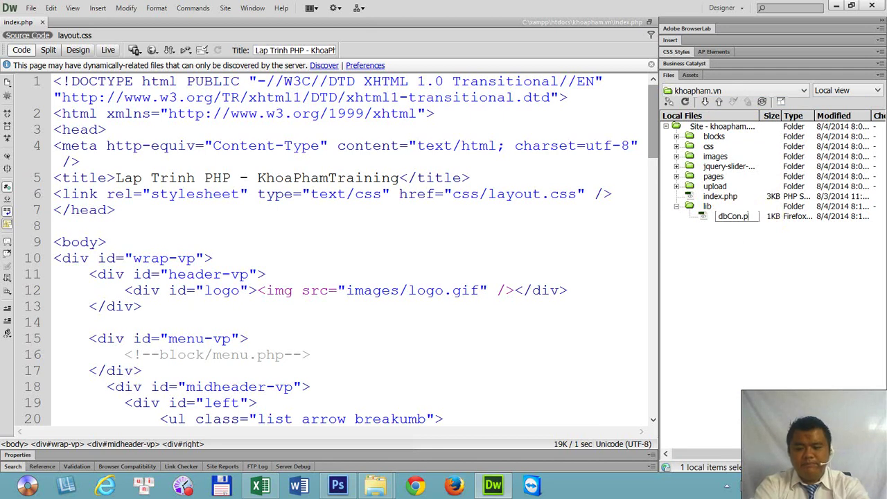
pyautogui.write('hp')
pyautogui.press('Return')
pyautogui.doubleClick(767, 215)
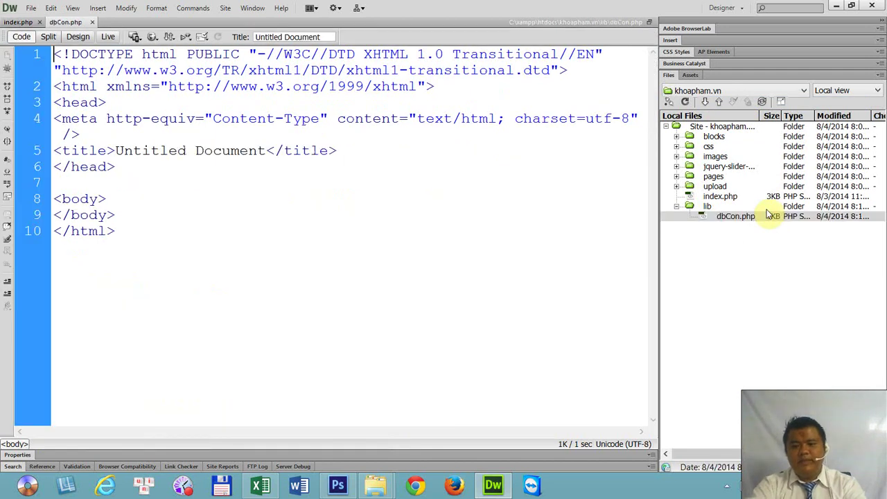
pyautogui.click(714, 220)
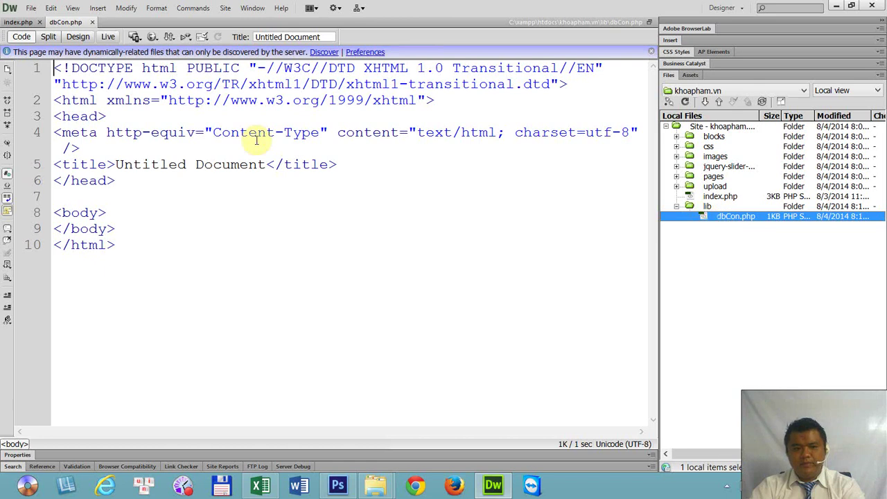
# - Replace all the default HTML markup in dbCon.php with an empty PHP block, leaving a blank line between its opening and closing tags
pyautogui.moveTo(165, 275); pyautogui.dragTo(5, 55)
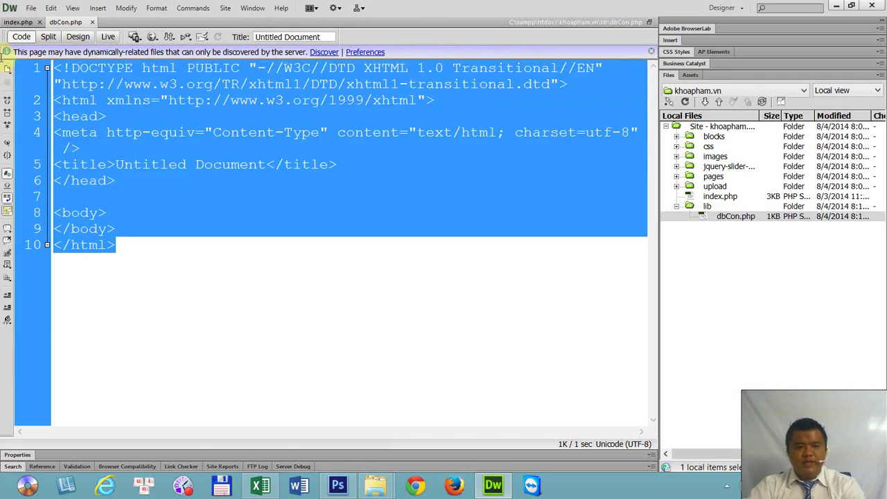
pyautogui.write('<>')
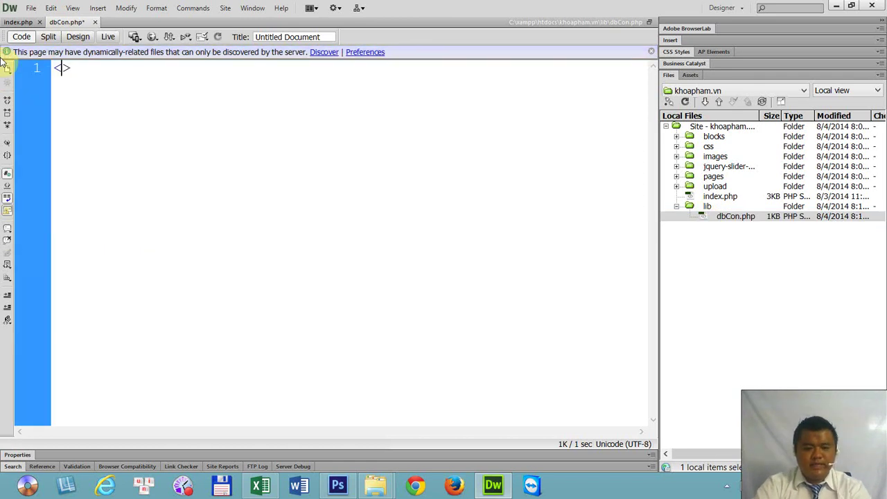
pyautogui.write('?php?')
pyautogui.press('Return')
pyautogui.press('Return')
pyautogui.press('Up')
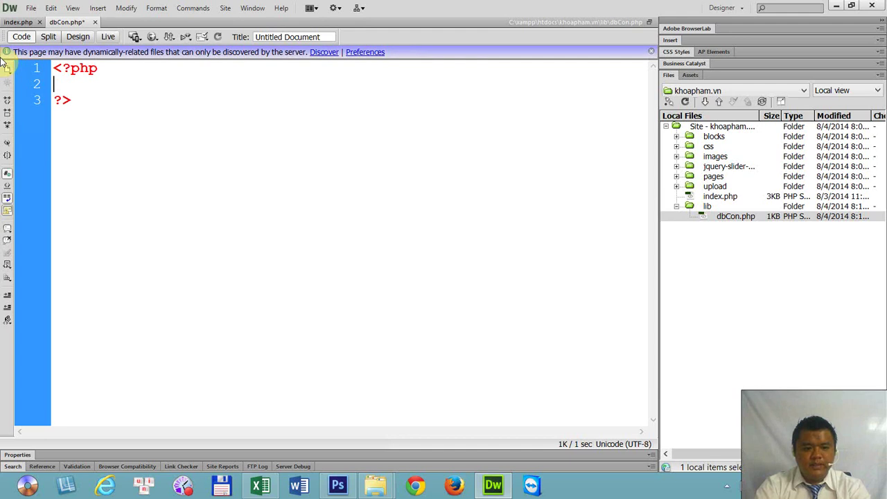
# - Inside the PHP block, add a mysql_connect call with host "localhost", user "root" and an empty password string
pyautogui.write('mysql_con')
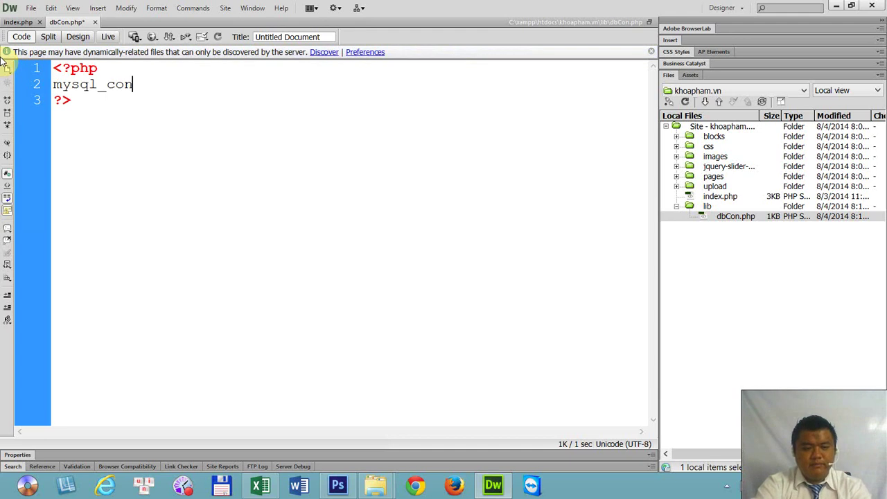
pyautogui.write('nect();')
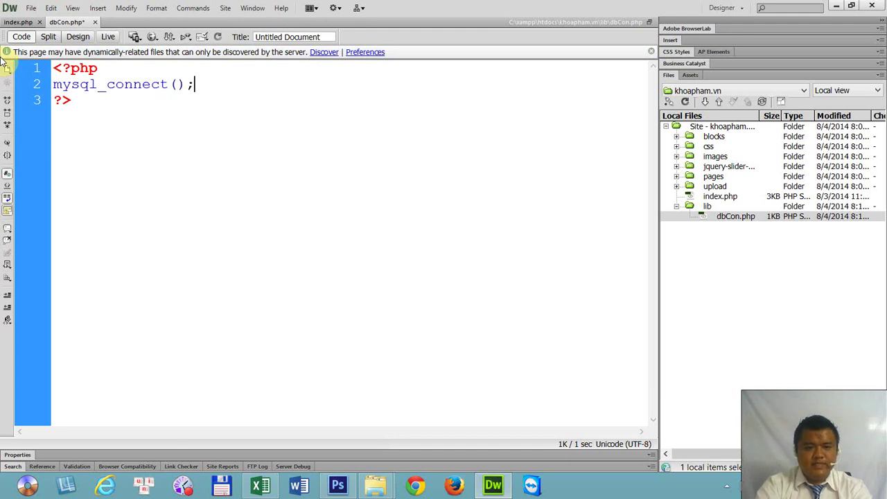
pyautogui.write('""')
pyautogui.write('localhost')
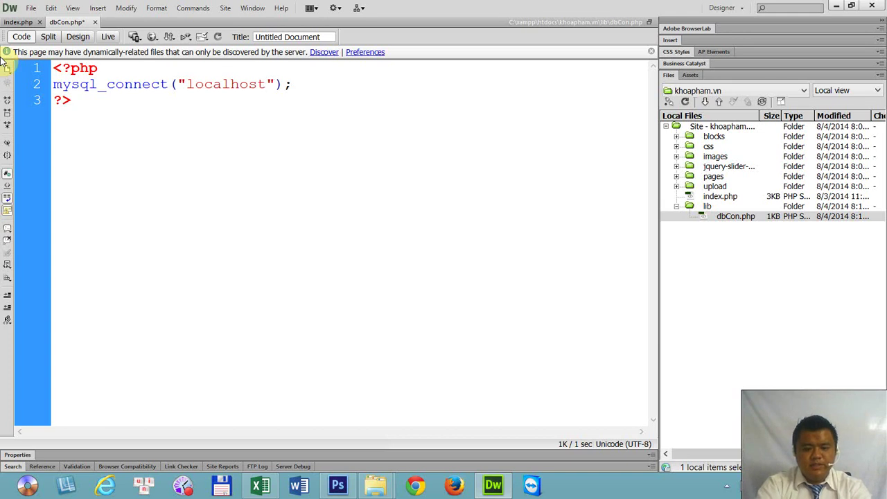
pyautogui.write(', "roo')
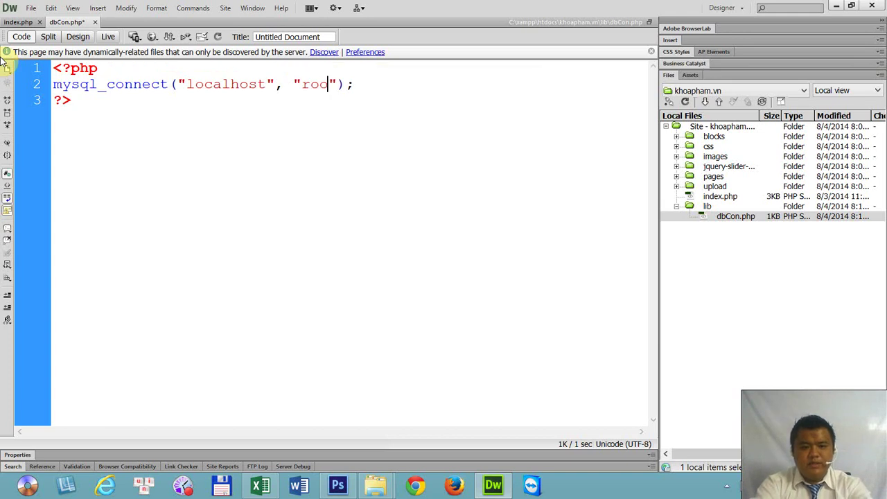
pyautogui.write('t')
pyautogui.write(', "')
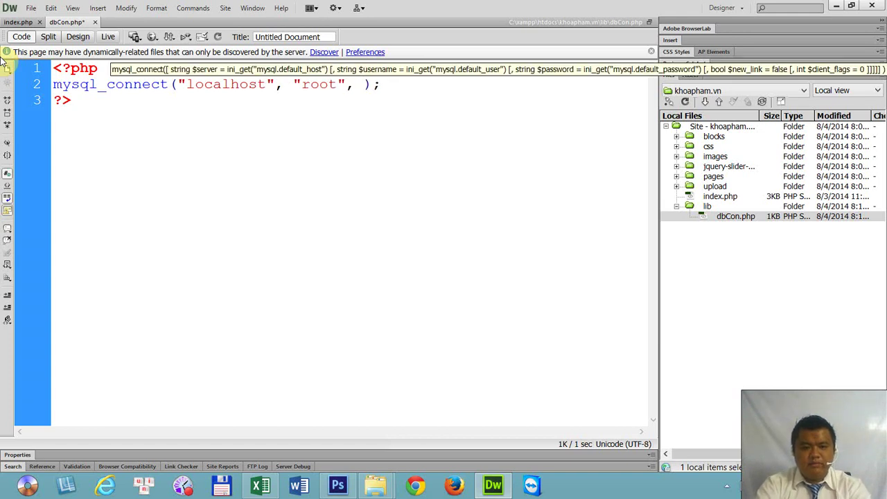
pyautogui.press('Right')
pyautogui.press('Right')
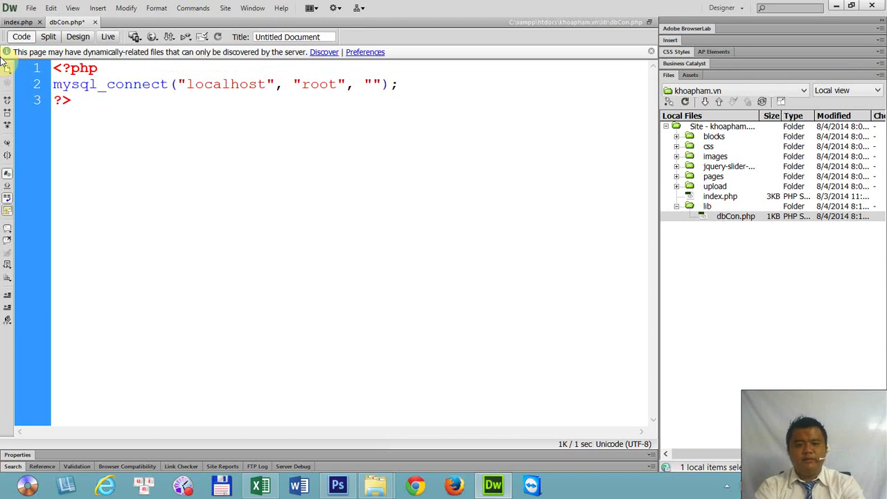
pyautogui.press('Right')
# - On a new line below the connection call, add mysql_select_db(""); with the database name left empty
pyautogui.press('Return')
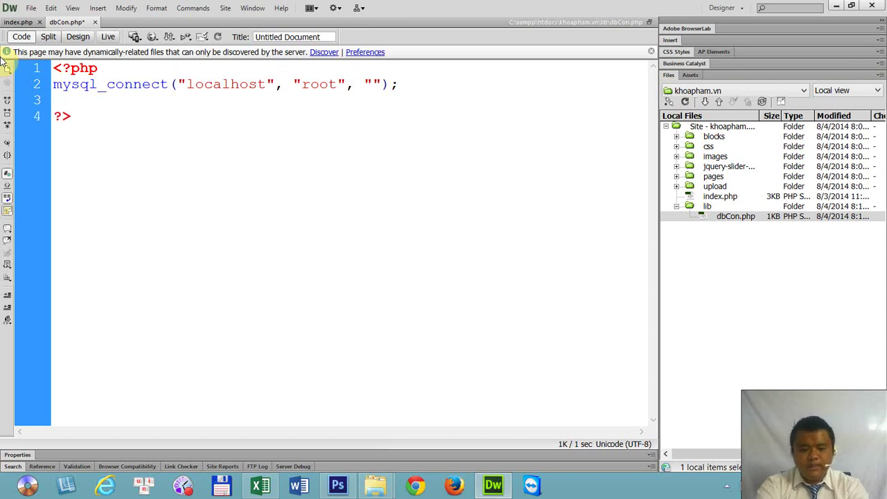
pyautogui.write('mysql_')
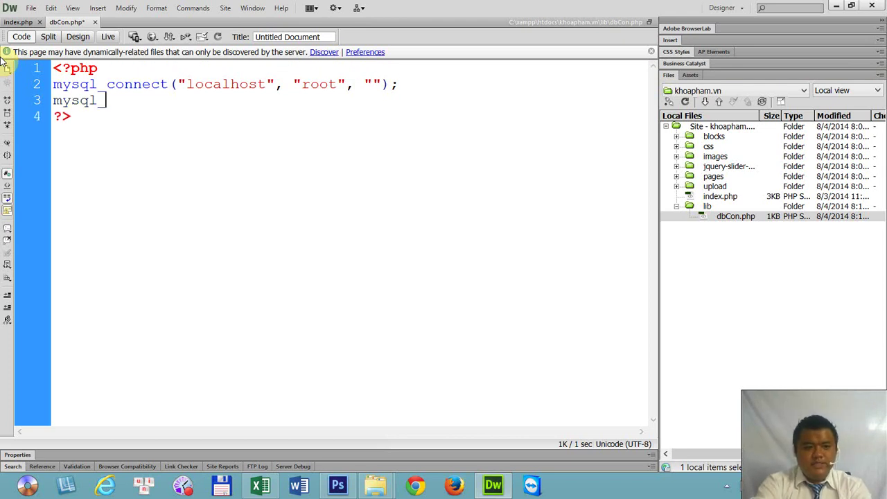
pyautogui.write('se')
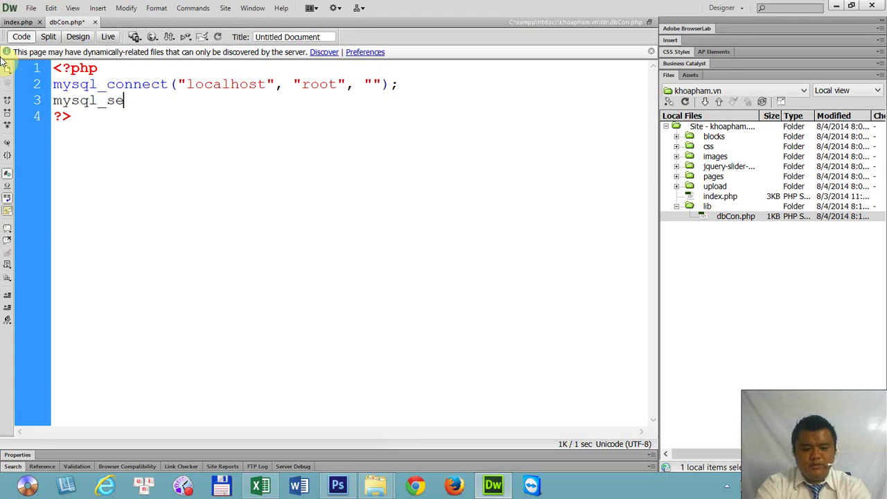
pyautogui.write('lect_db')
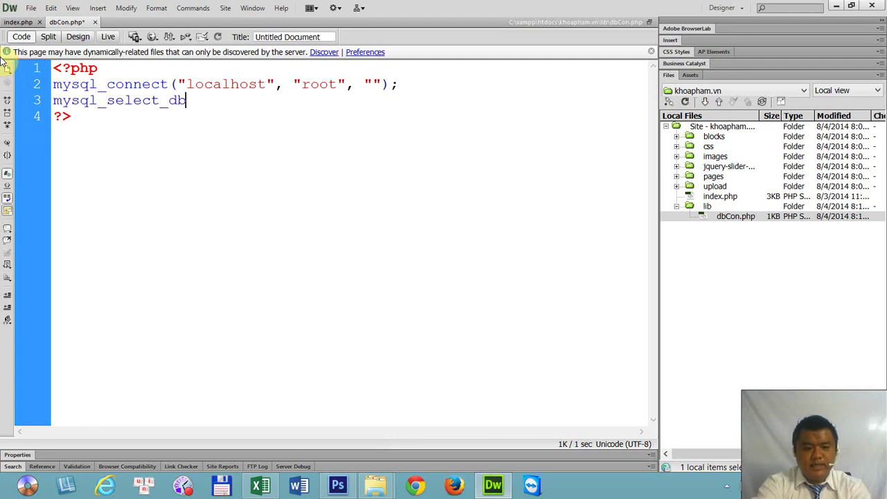
pyautogui.write('();')
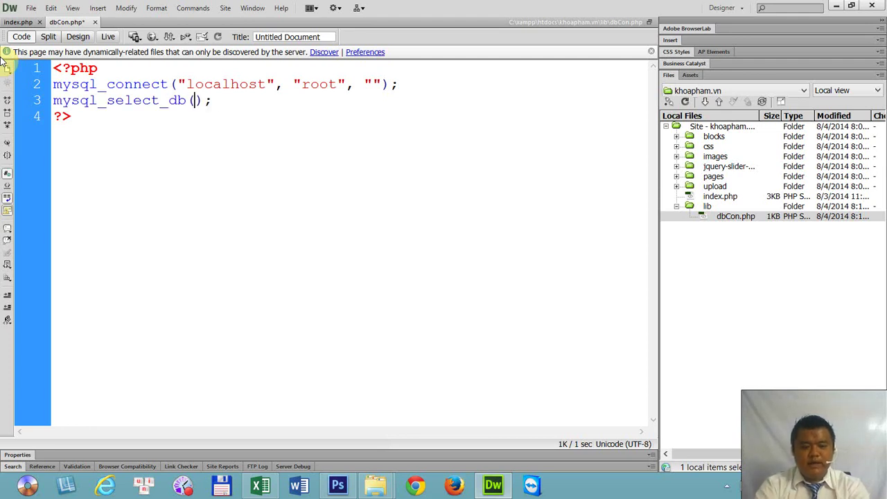
pyautogui.write('""')
pyautogui.press('Left')
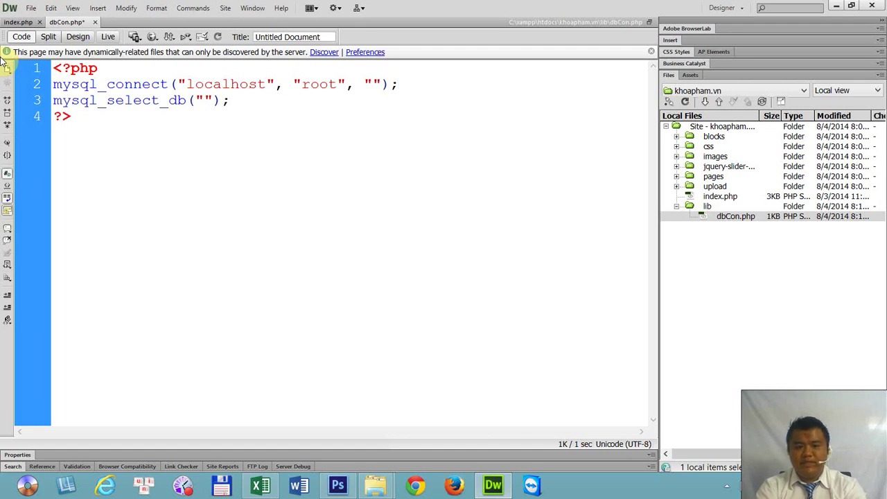
# - Add a mysql_query() call on a new line below the database selection
pyautogui.press('Return')
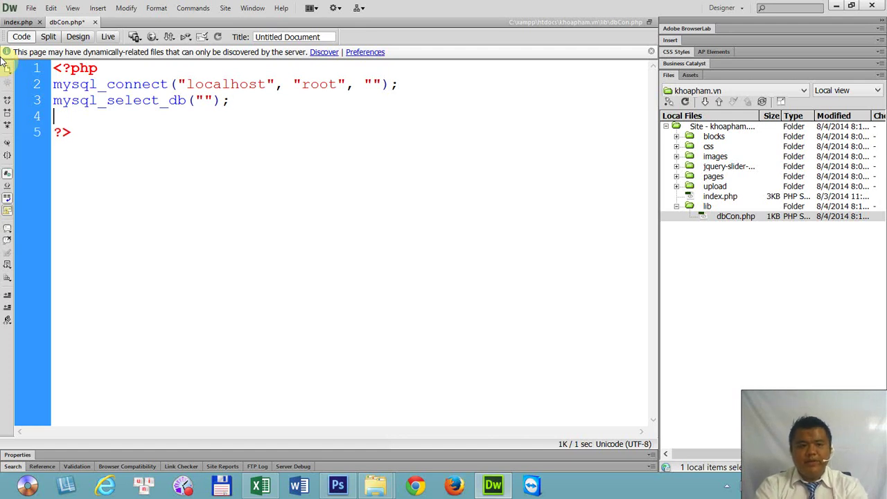
pyautogui.write('mysql_')
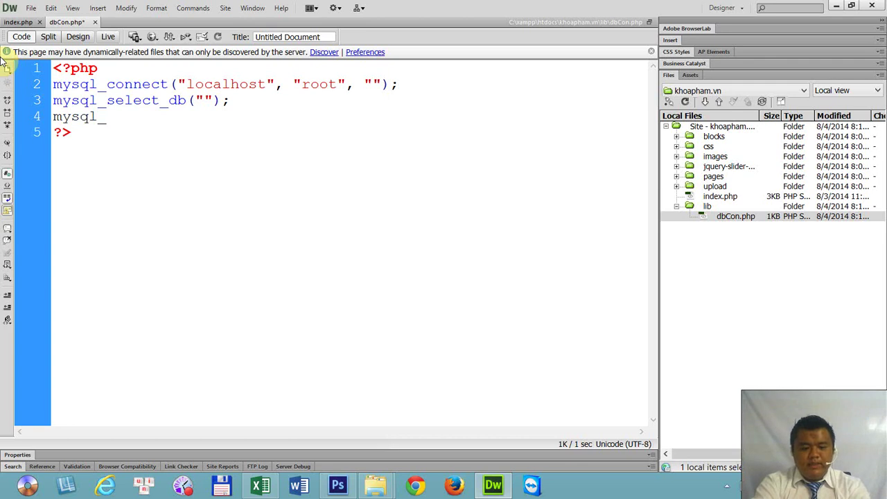
pyautogui.write('query()')
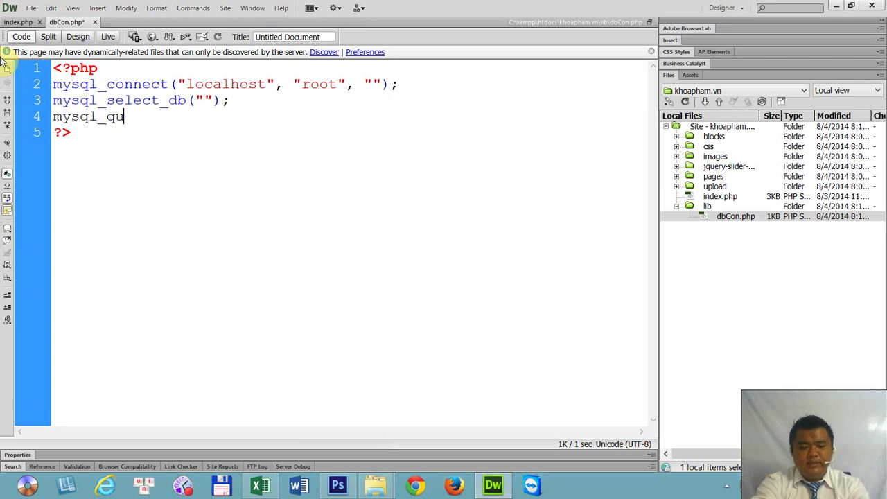